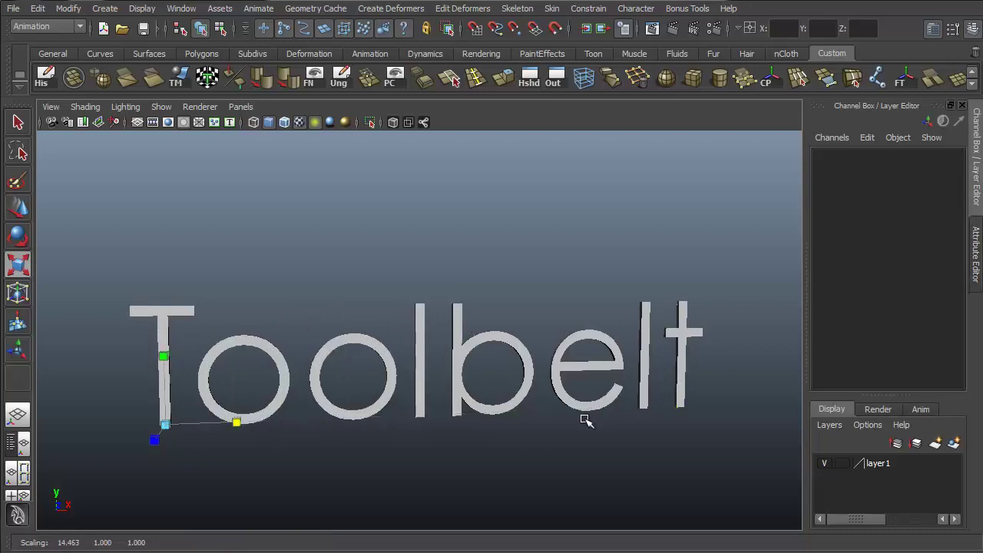
Step: Orbit the camera around the Toolbelt title text to a close head-on view
key(e)
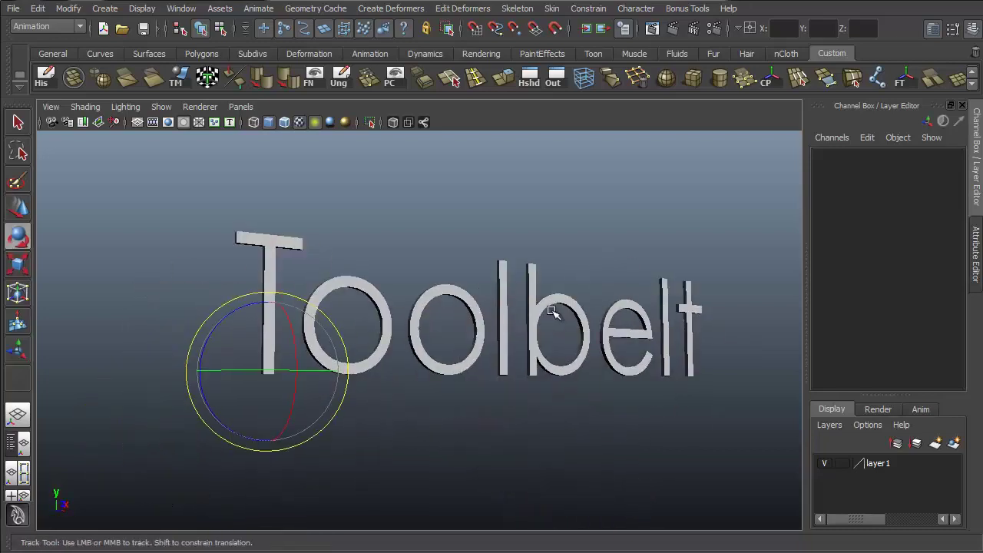
alt+drag(520, 351, 308, 423)
key(w)
click(235, 342)
alt+drag(233, 236, 649, 290)
key(q)
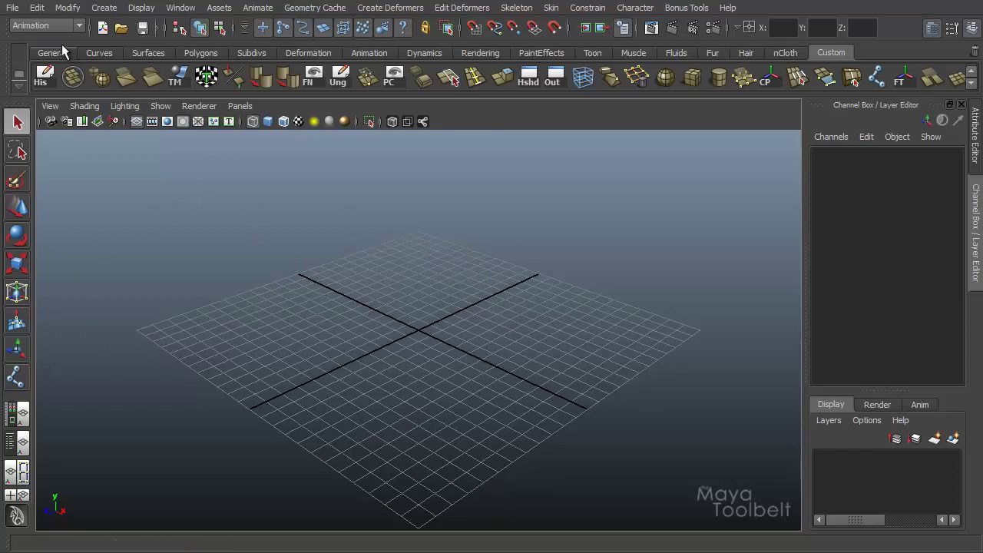
Step: Keep the Animation menu set and activate Skeleton > Joint Tool with its Tool Settings shown
click(45, 25)
click(42, 25)
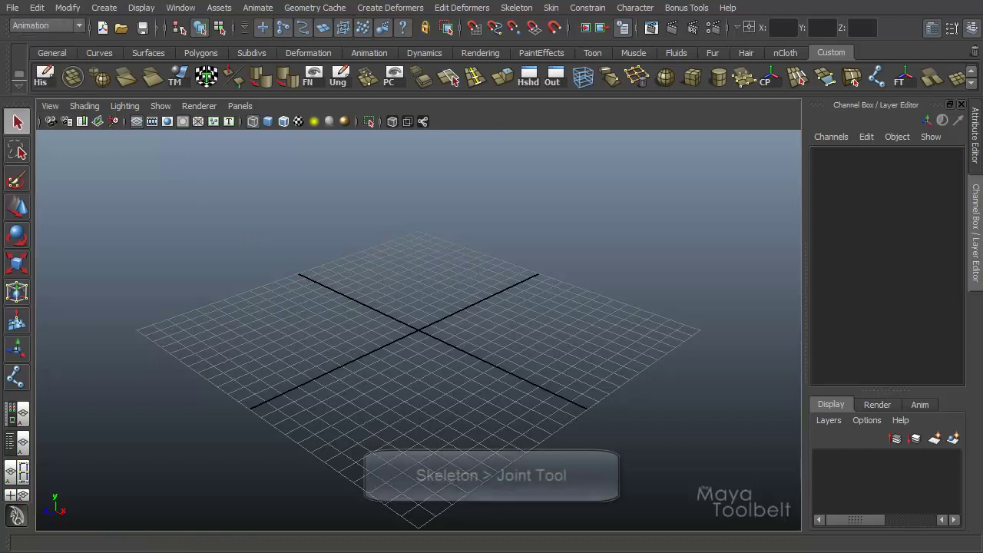
click(522, 9)
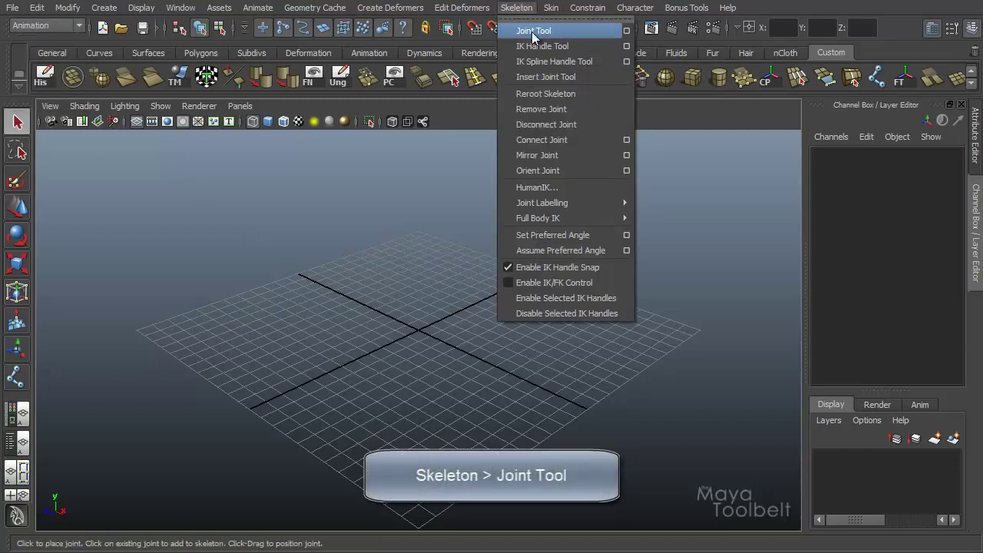
click(626, 31)
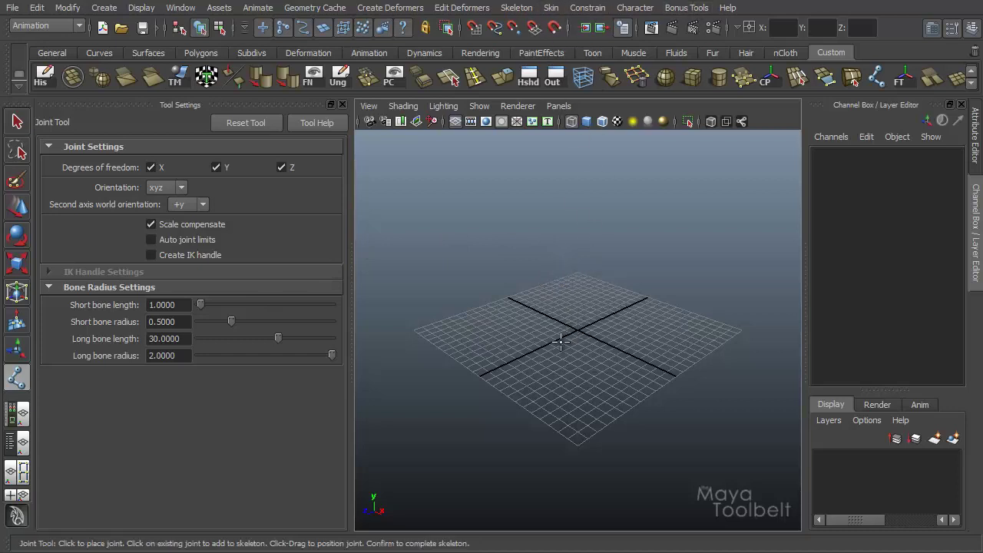
click(517, 9)
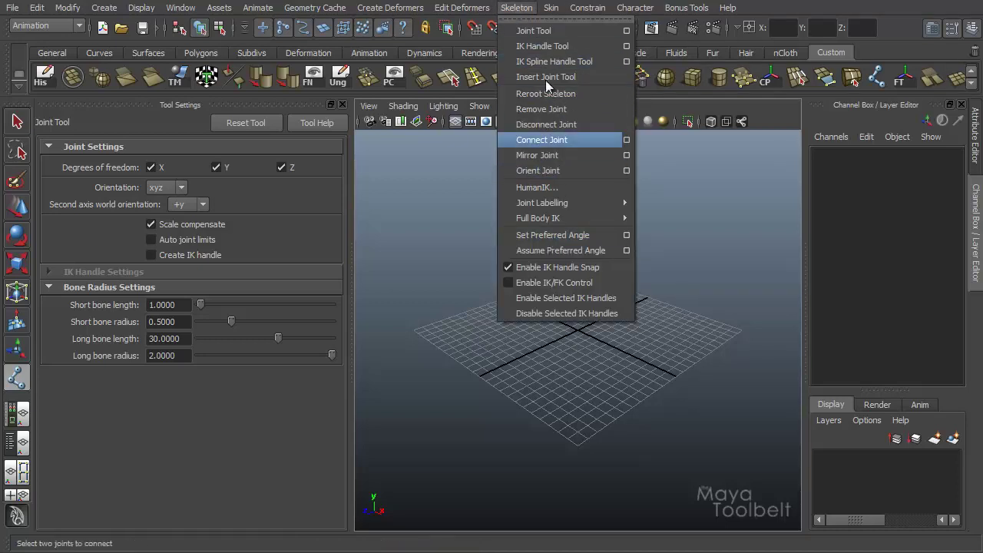
mouse_move(550, 228)
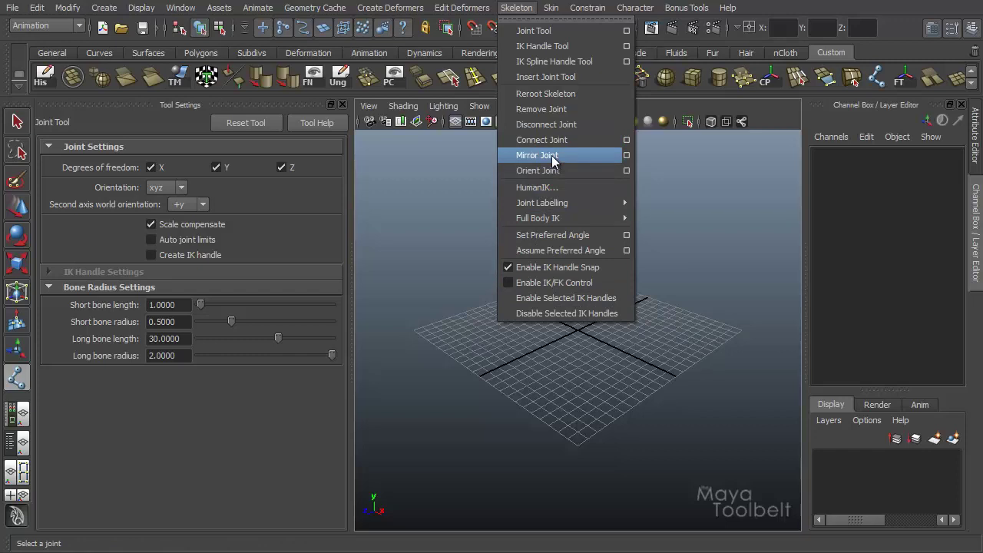
click(549, 32)
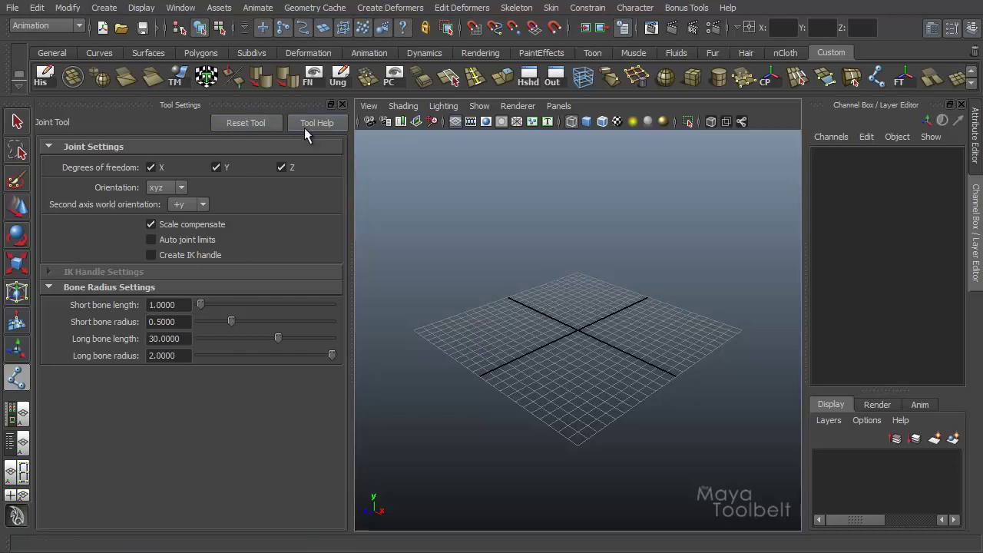
Step: Place joint1 and joint2 on the grid, linked by a bone about 6.87 units long
alt+drag(560, 262, 558, 299)
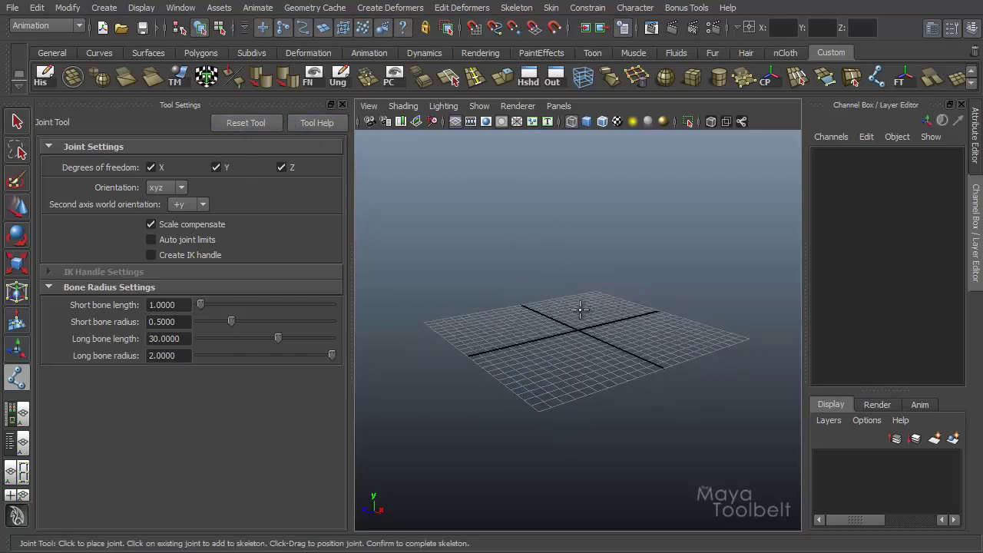
alt+drag(588, 326, 598, 367)
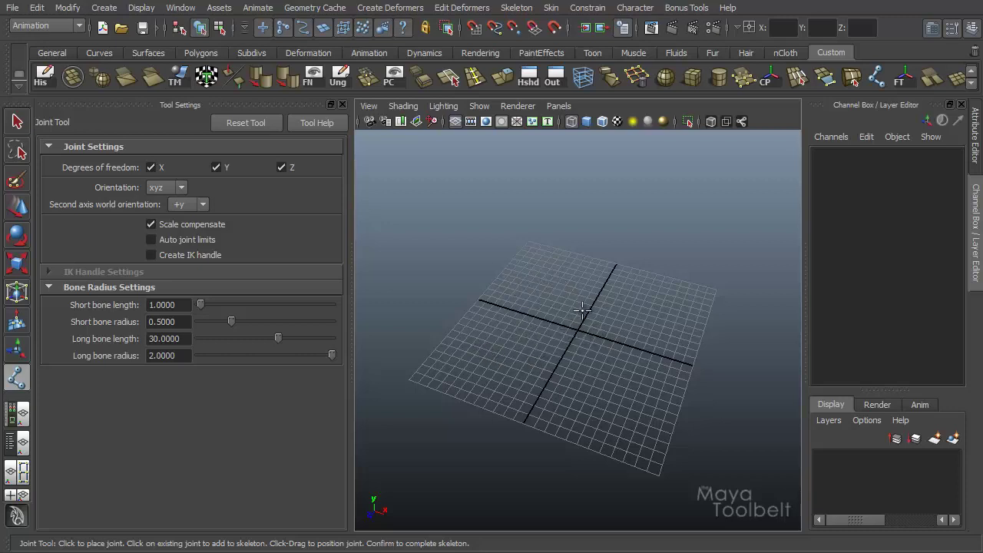
click(473, 363)
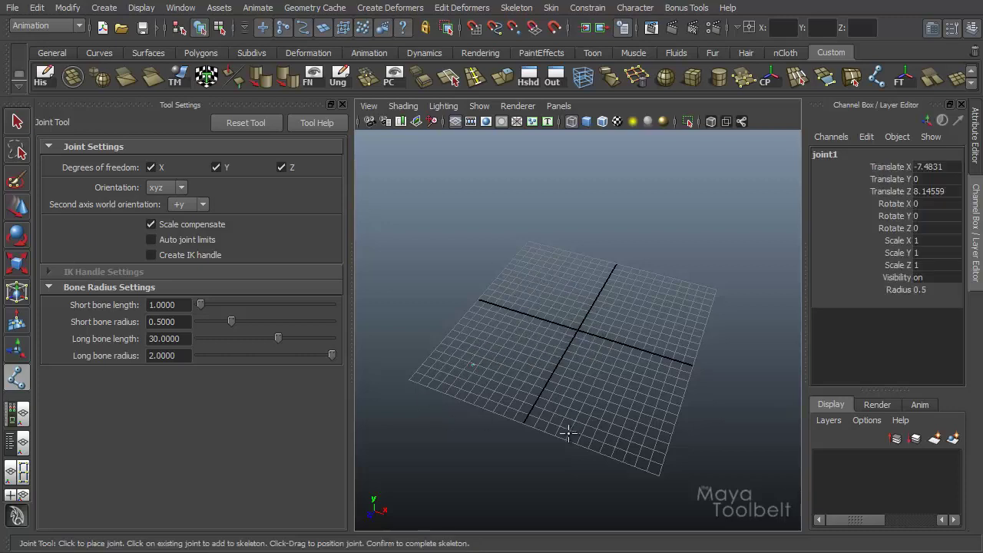
scroll(502, 371, up, 8)
alt+drag(505, 317, 586, 358)
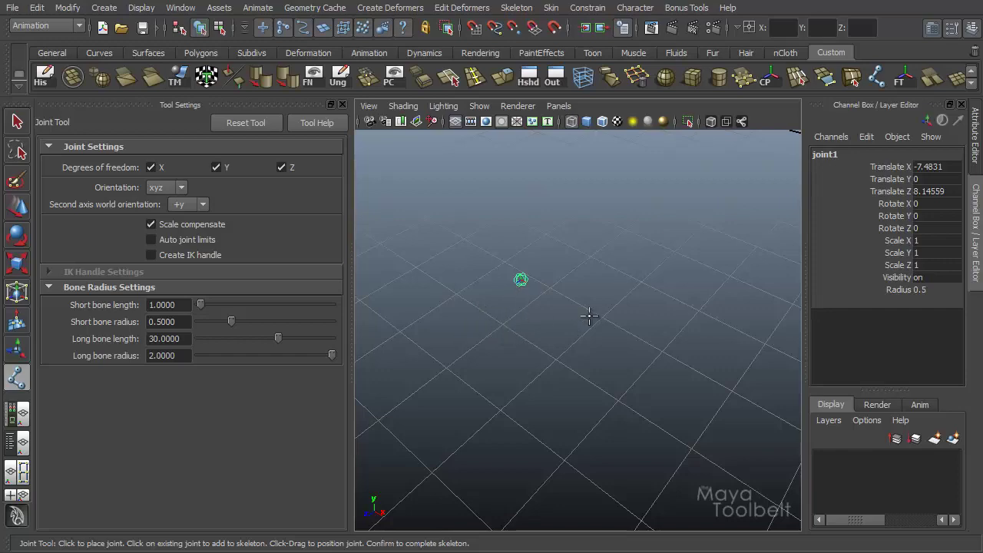
alt+drag(679, 340, 602, 356)
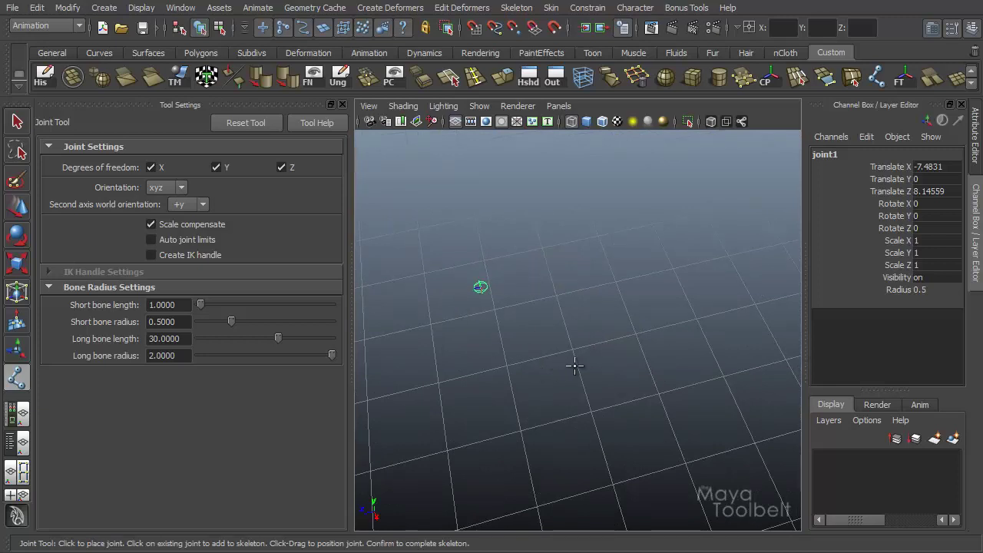
mouse_move(588, 364)
alt+right_down()
mouse_move(563, 377)
mouse_move(583, 349)
alt+right_up()
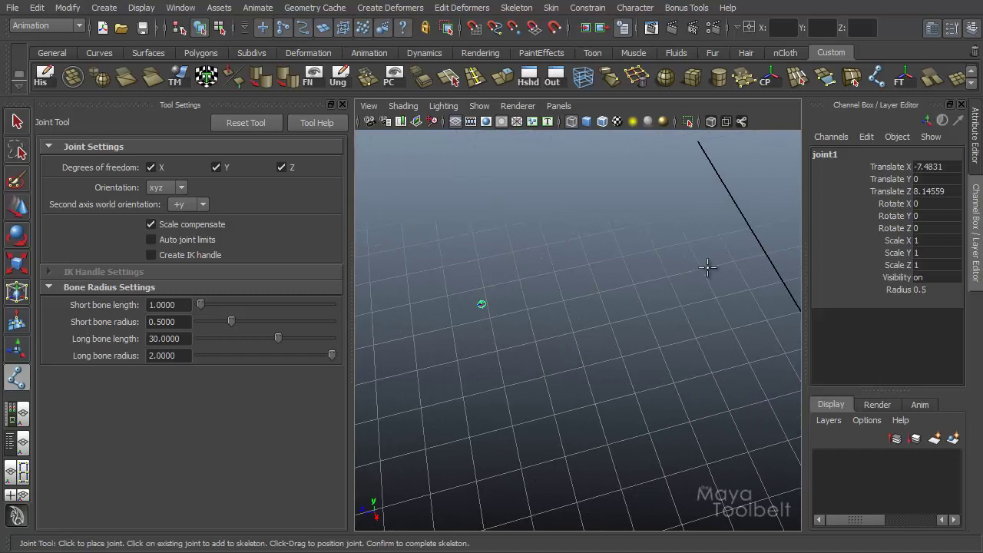
click(728, 272)
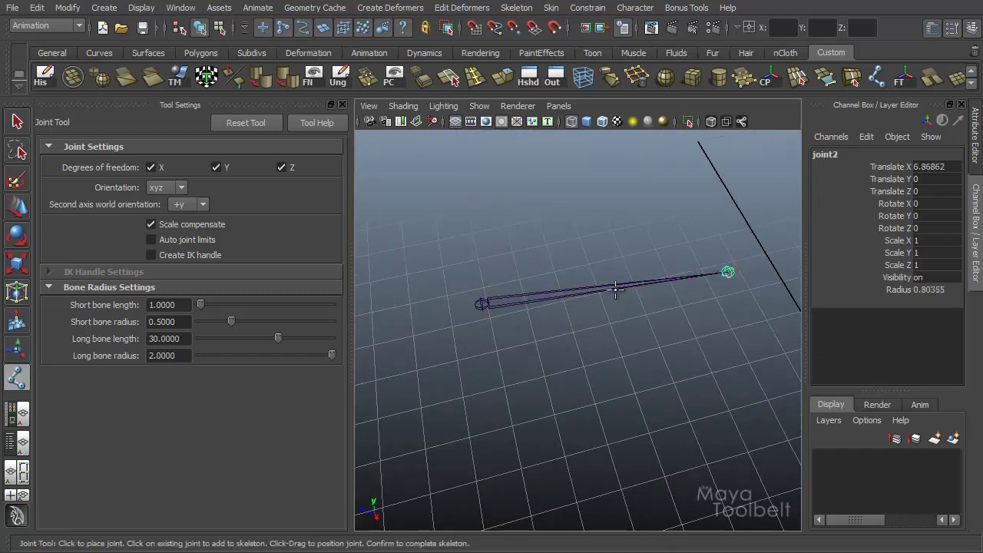
alt+drag(561, 313, 520, 184)
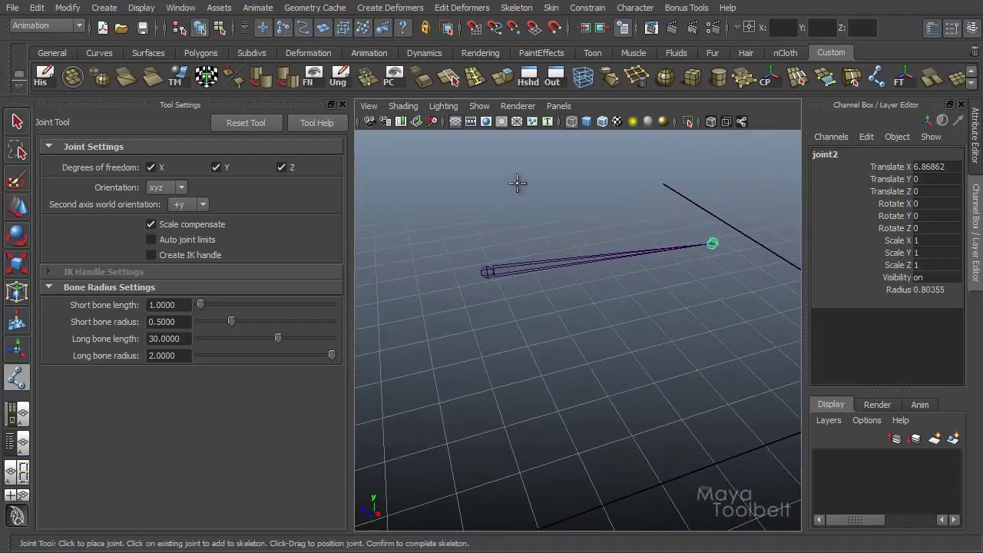
Step: Hide the perspective view's grid and orbit to frame the bone horizontally
click(460, 122)
alt+drag(497, 228, 509, 284)
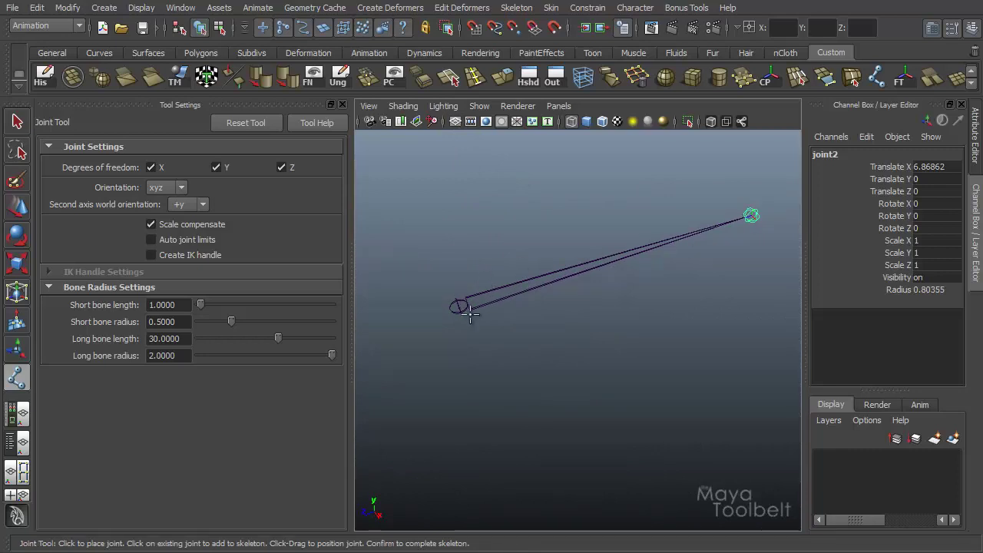
alt+drag(517, 341, 568, 287)
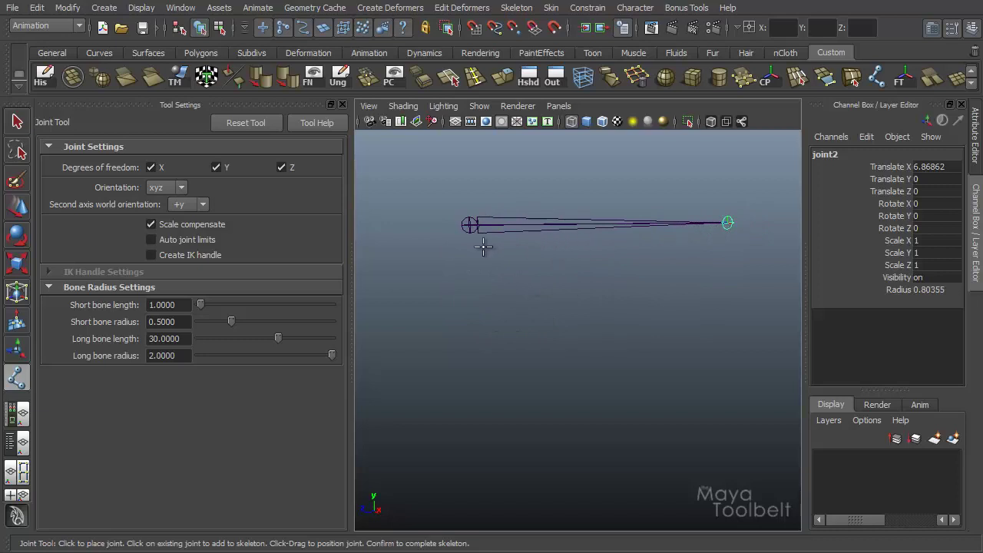
alt+drag(496, 256, 523, 329)
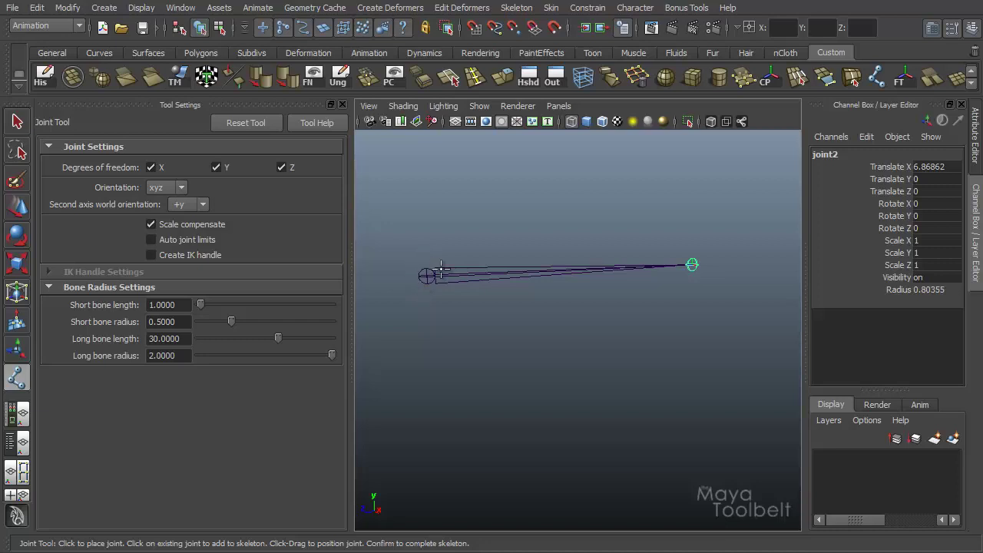
Step: Complete the two-joint skeleton and move the root joint joint1 to a new position
key(Return)
key(w)
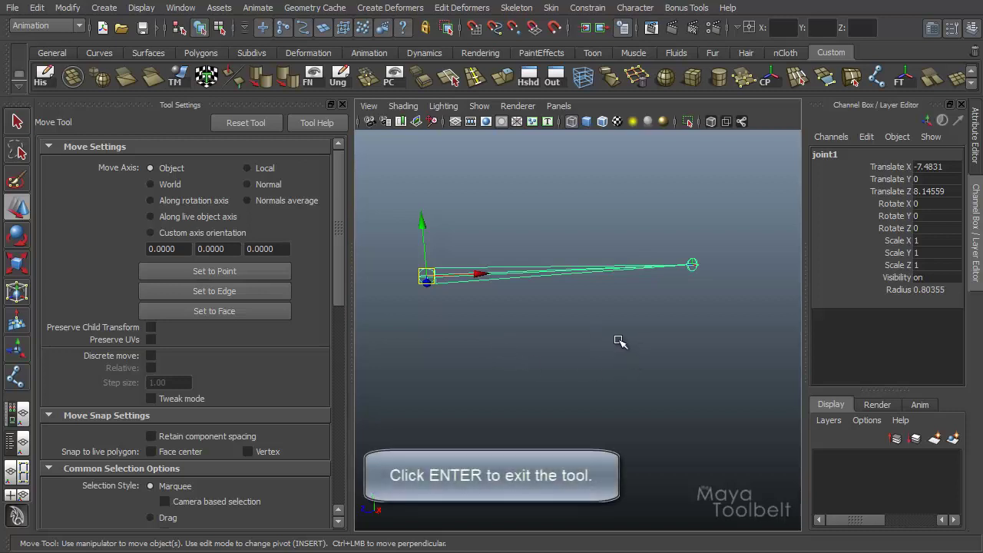
alt+drag(622, 382, 638, 404)
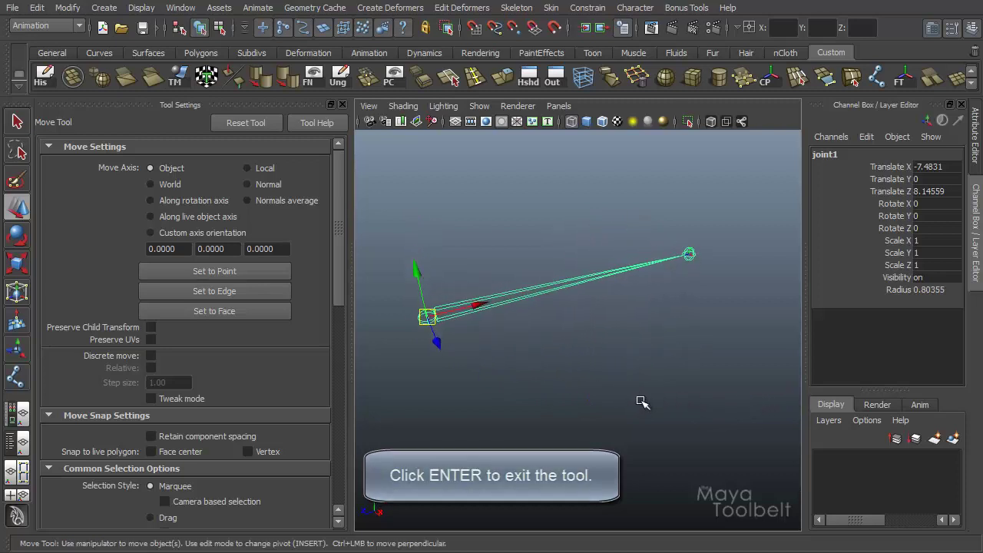
alt+drag(467, 292, 563, 343)
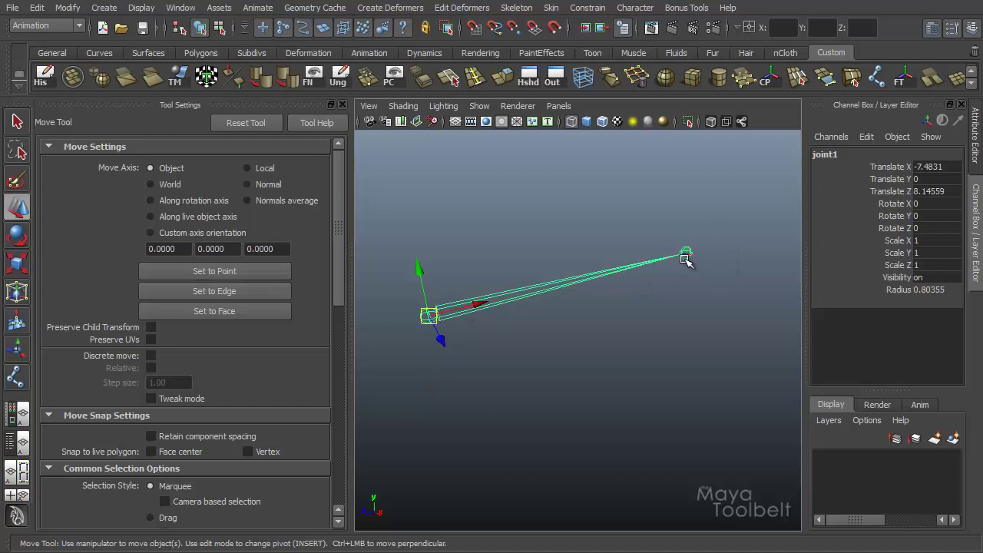
drag(428, 319, 445, 329)
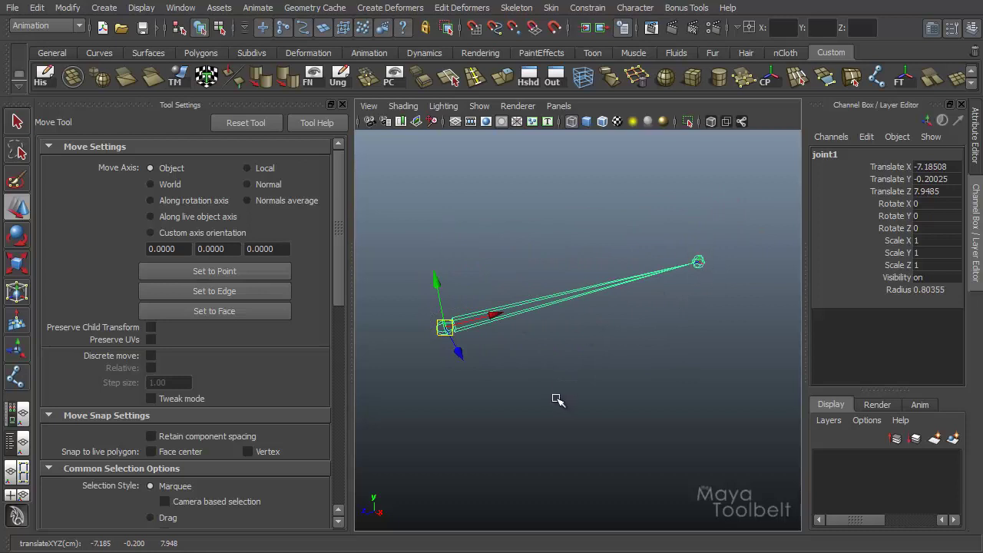
Step: Select the end joint joint2 and move it lower
click(698, 262)
alt+drag(713, 377, 653, 345)
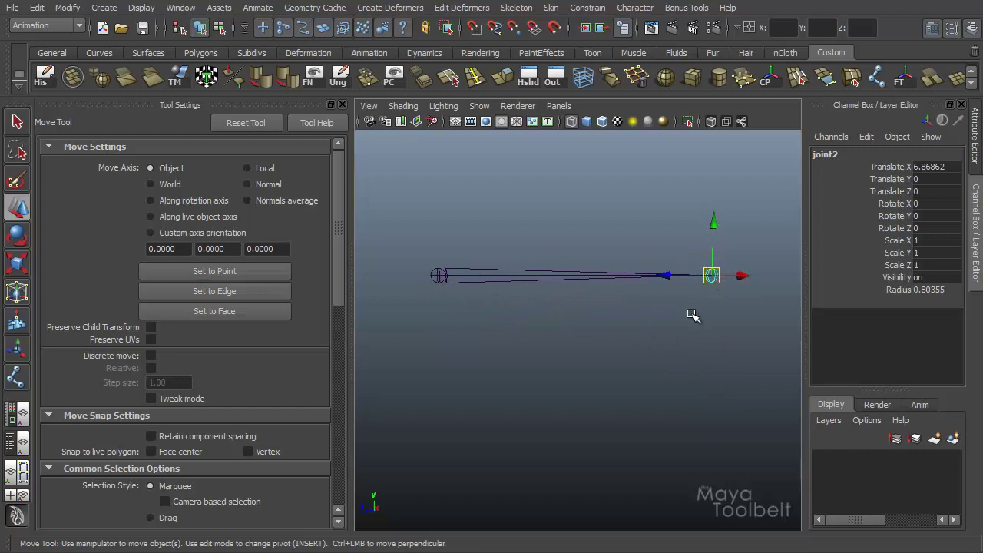
alt+drag(692, 315, 667, 339)
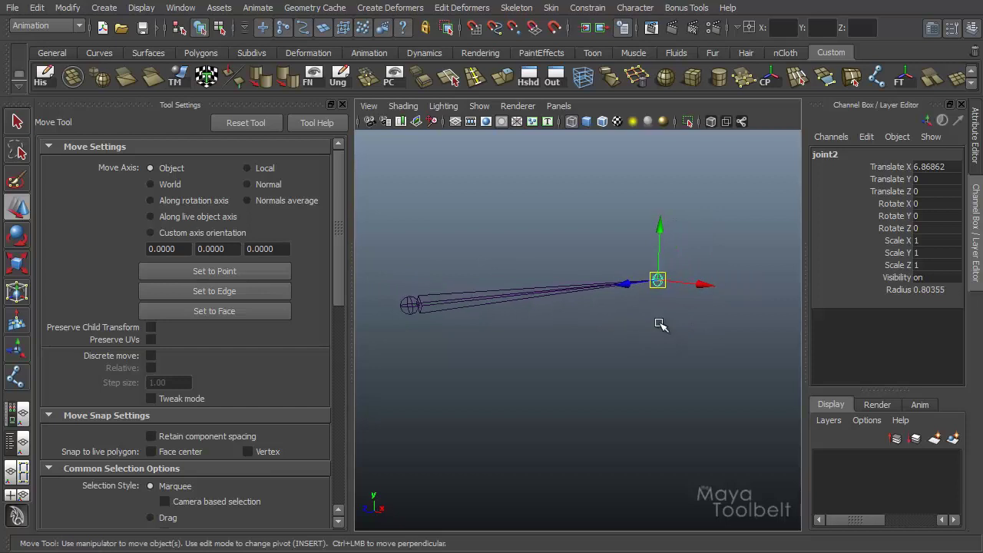
drag(656, 290, 687, 265)
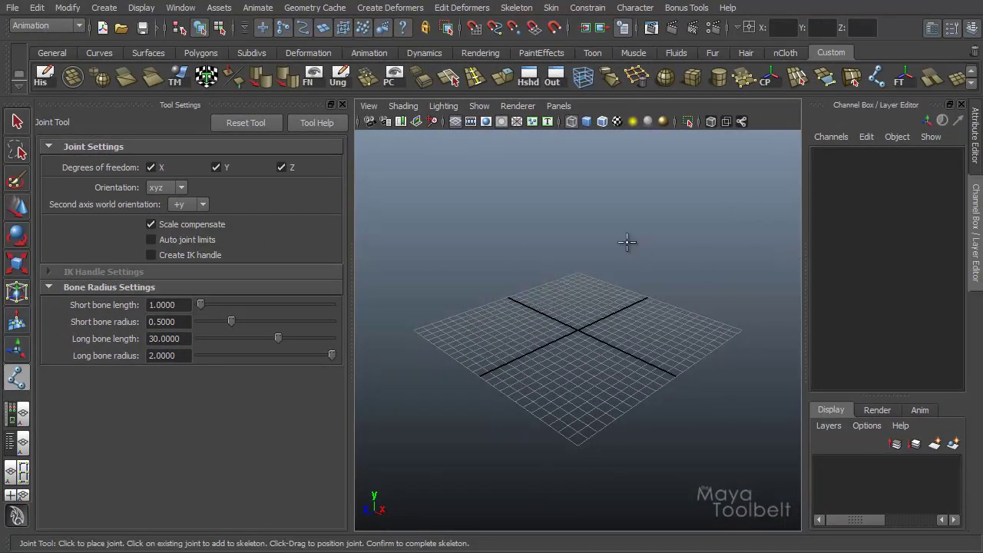
Step: Switch to the front view and place the first three zigzag joints
key(space)
drag(572, 262, 553, 299)
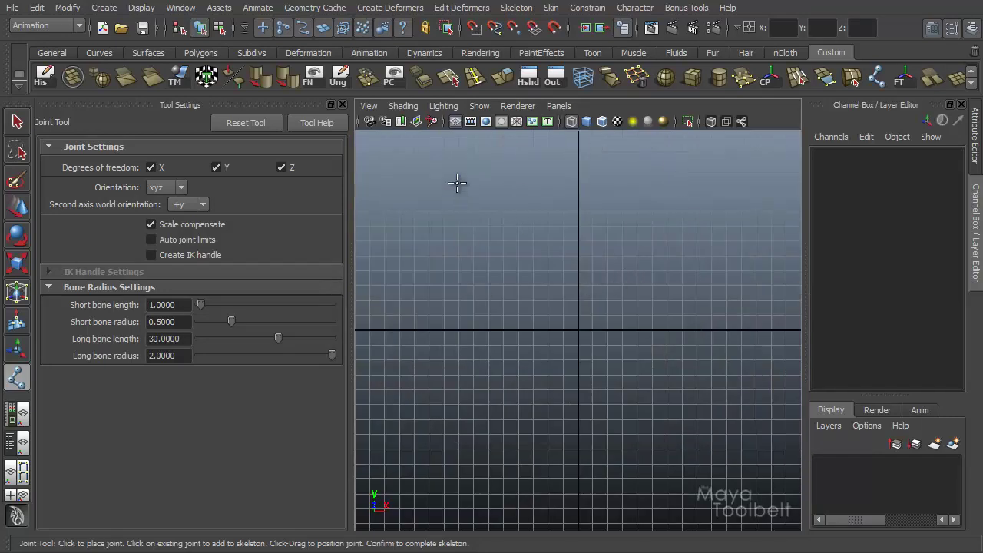
click(503, 161)
click(654, 205)
click(459, 291)
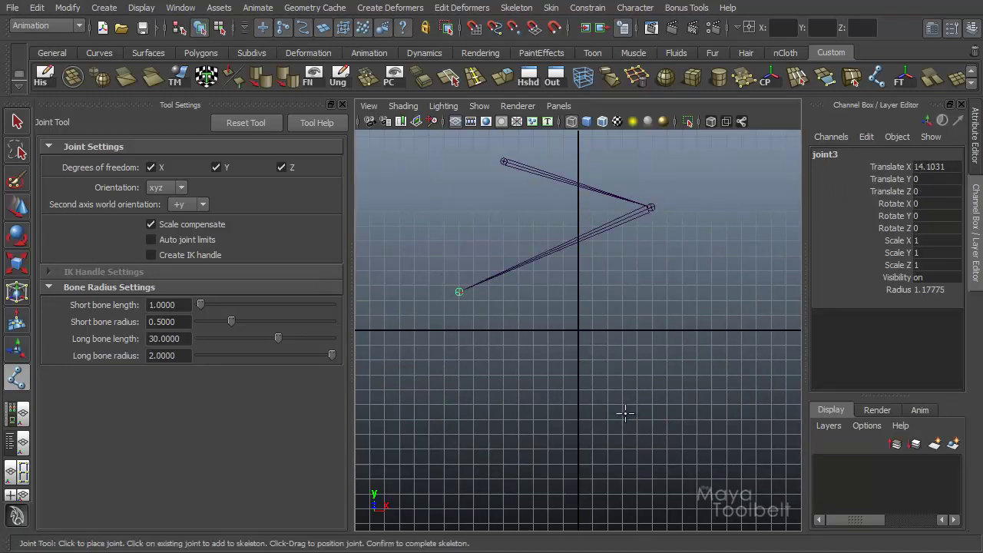
Step: Place joint4 directly below joint3 and joint5 to its right, forming a foot
drag(642, 313, 469, 297)
drag(540, 329, 514, 409)
drag(561, 305, 483, 456)
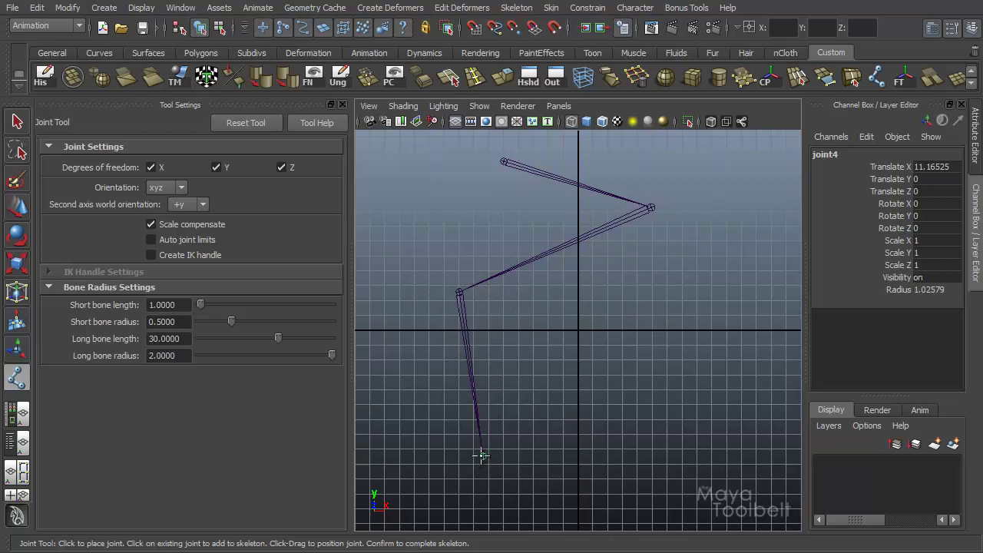
middle_drag(481, 456, 629, 360)
middle_drag(532, 407, 360, 476)
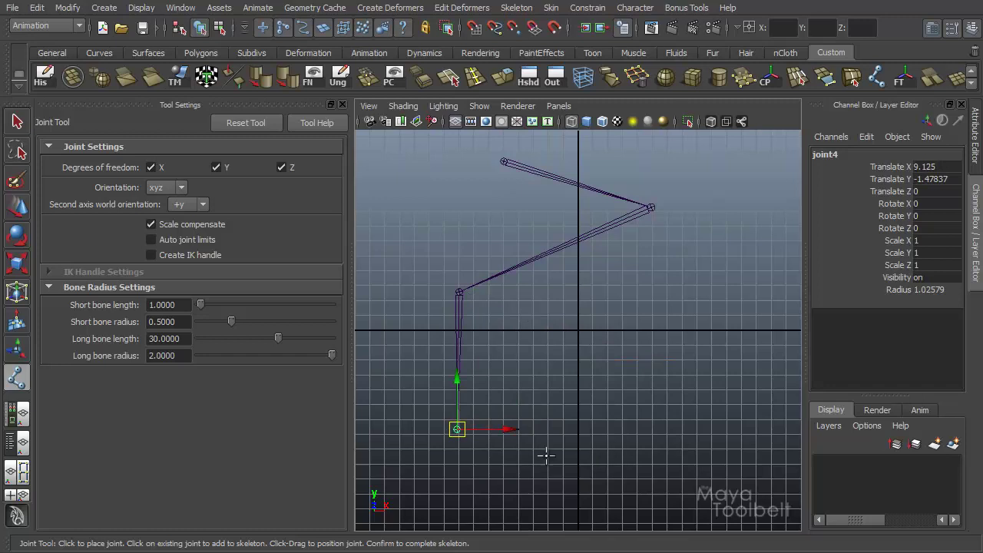
click(575, 432)
middle_drag(594, 428, 687, 399)
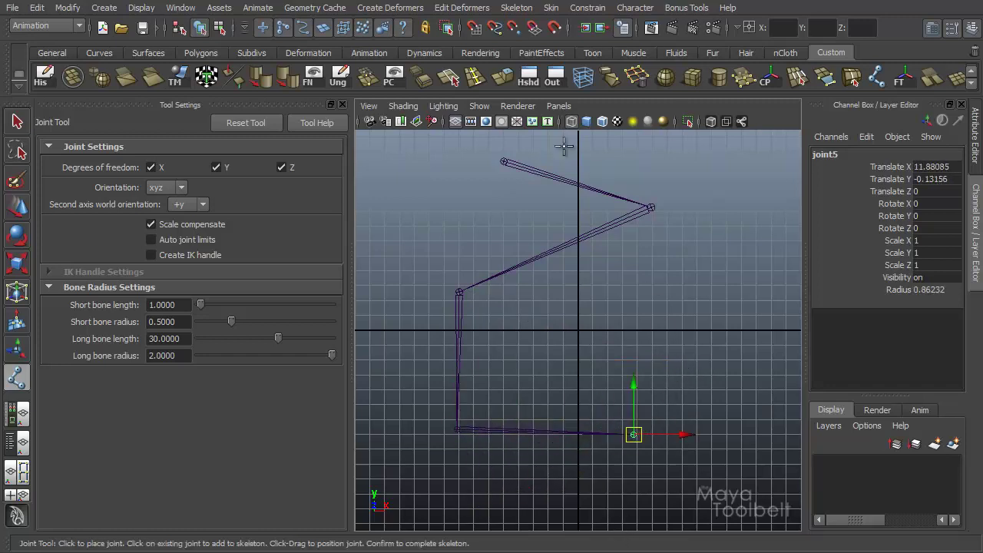
Step: Hide the grid, undo the extra joints, and finish the four-joint chain
click(456, 121)
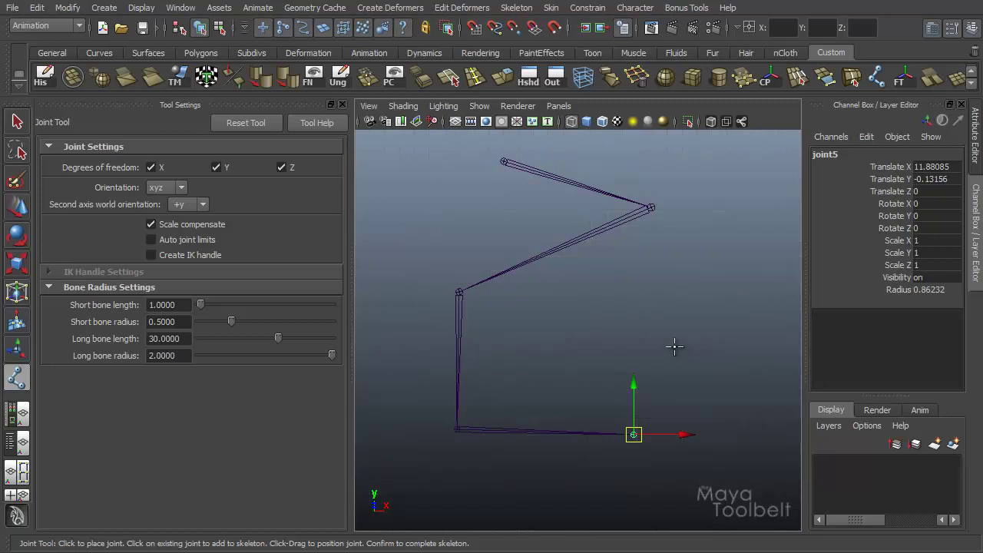
key(ctrl+z)
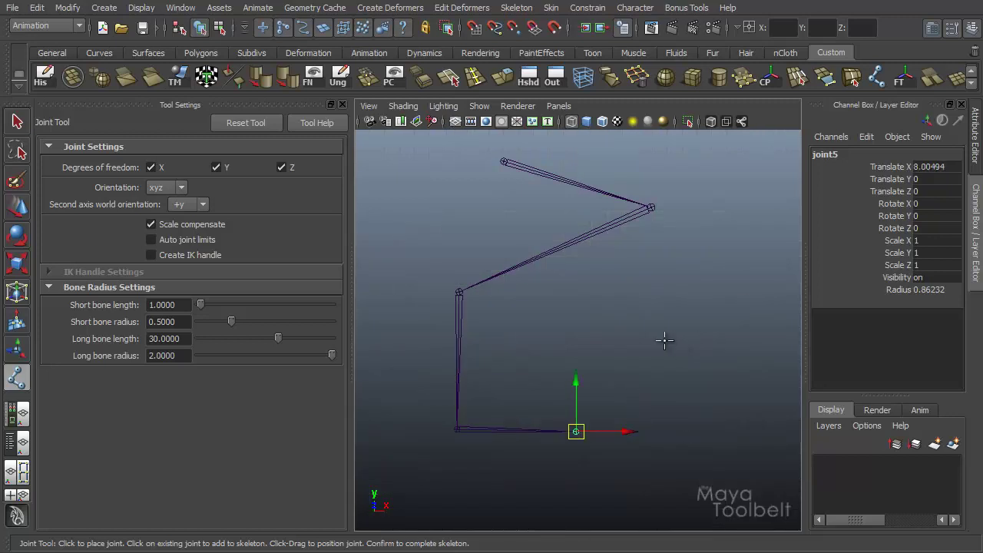
key(ctrl+z)
key(ctrl+z)
key(ctrl+z)
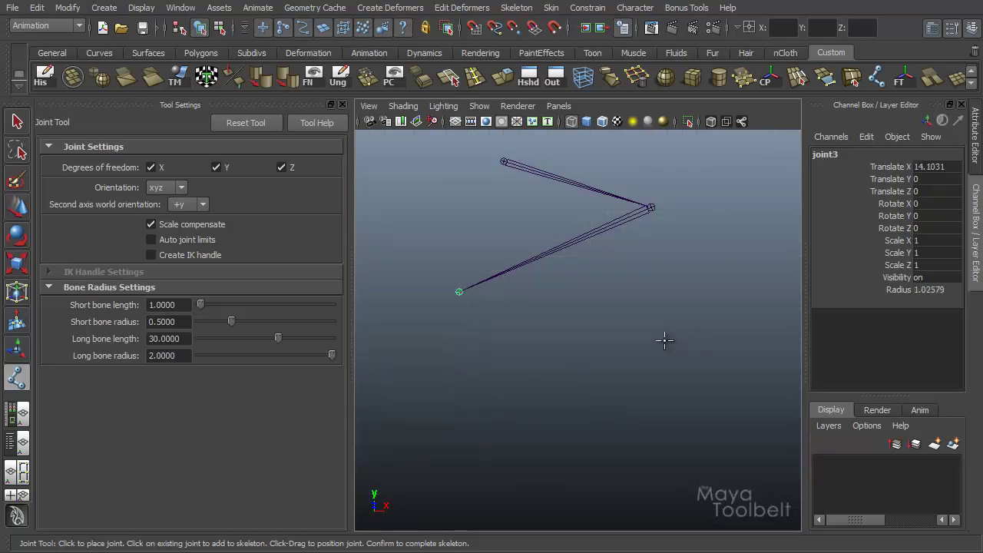
key(ctrl+z)
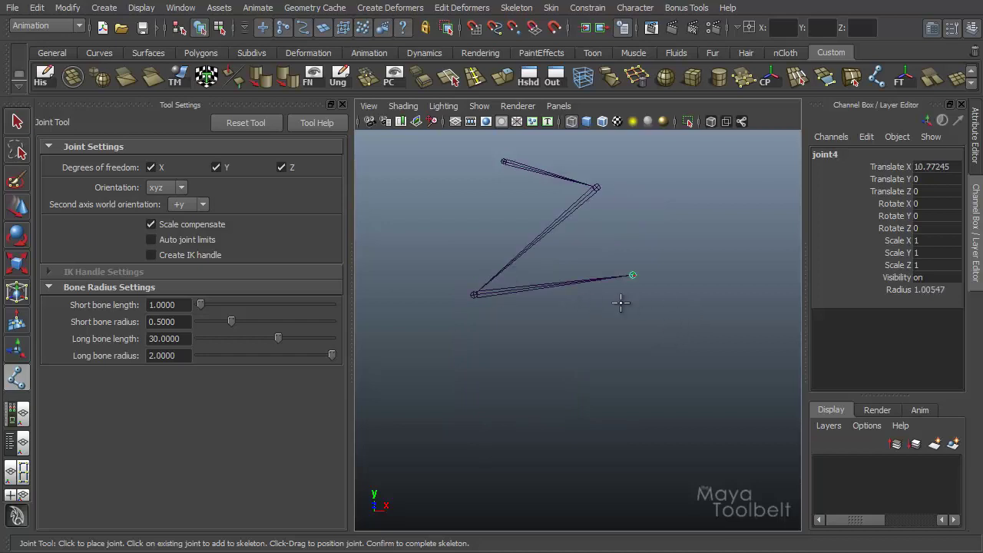
key(q)
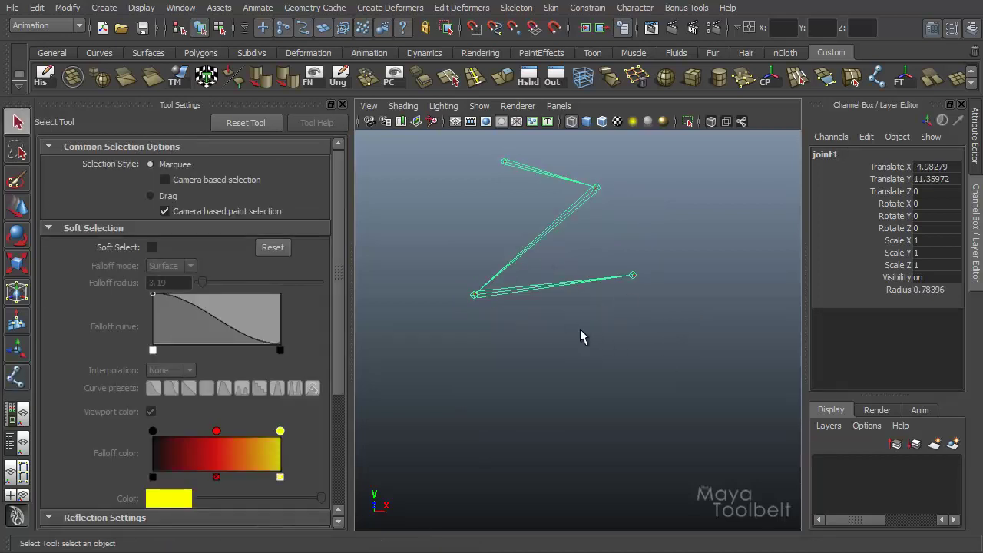
Step: Move the whole chain by its root joint, then try swinging joint2 and undo it
key(w)
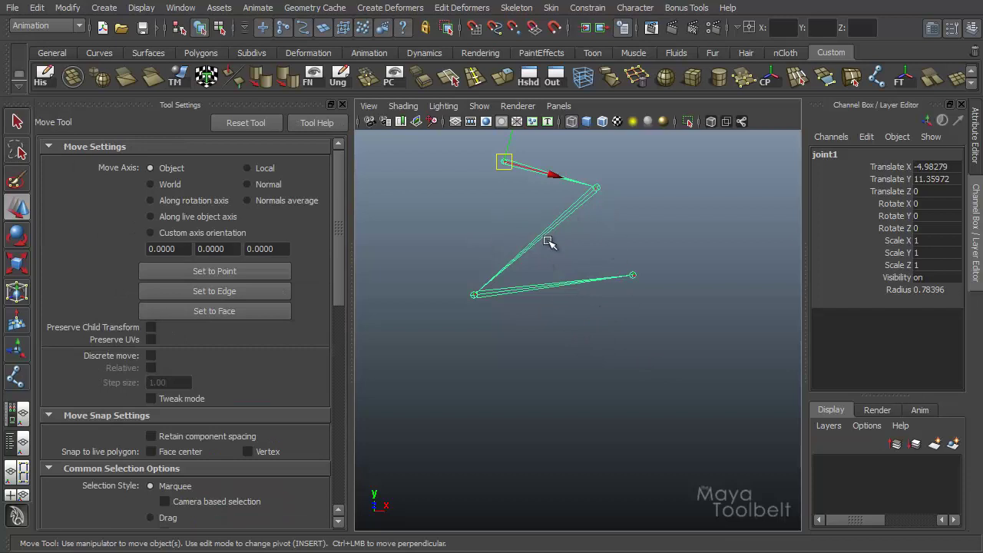
drag(505, 162, 510, 195)
click(601, 220)
drag(603, 222, 552, 264)
key(ctrl+z)
key(shift+z)
Step: Bend the chain by moving joint3 to X 7.28613, Y -1.58352 and lowering joint4
key(Down)
key(Down)
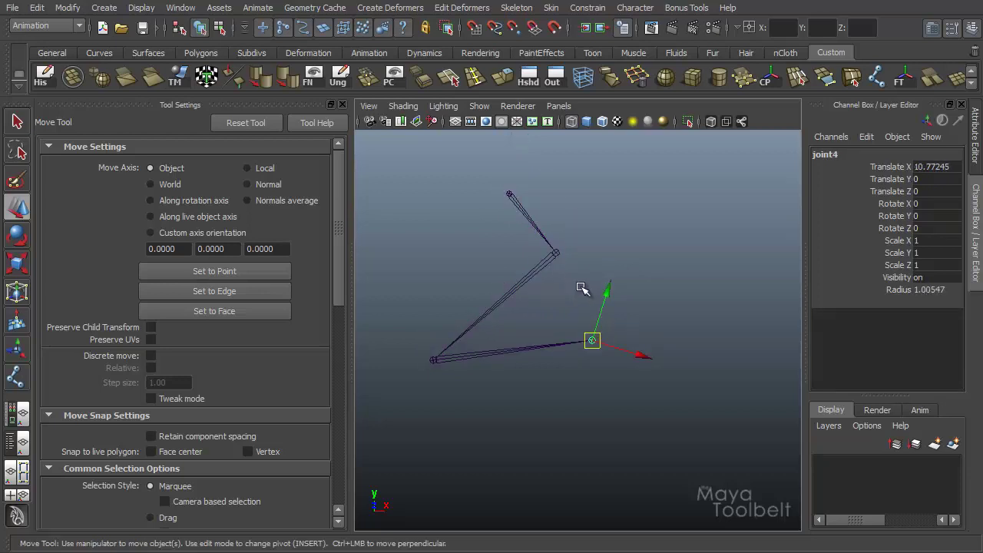
key(Up)
key(Up)
key(Up)
key(Down)
key(Down)
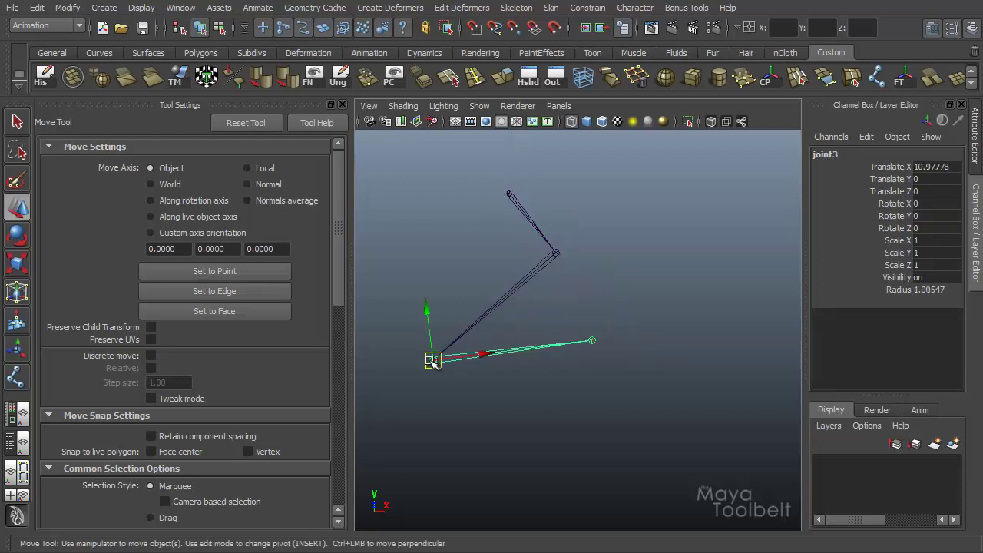
drag(434, 363, 494, 345)
click(650, 325)
drag(650, 325, 567, 440)
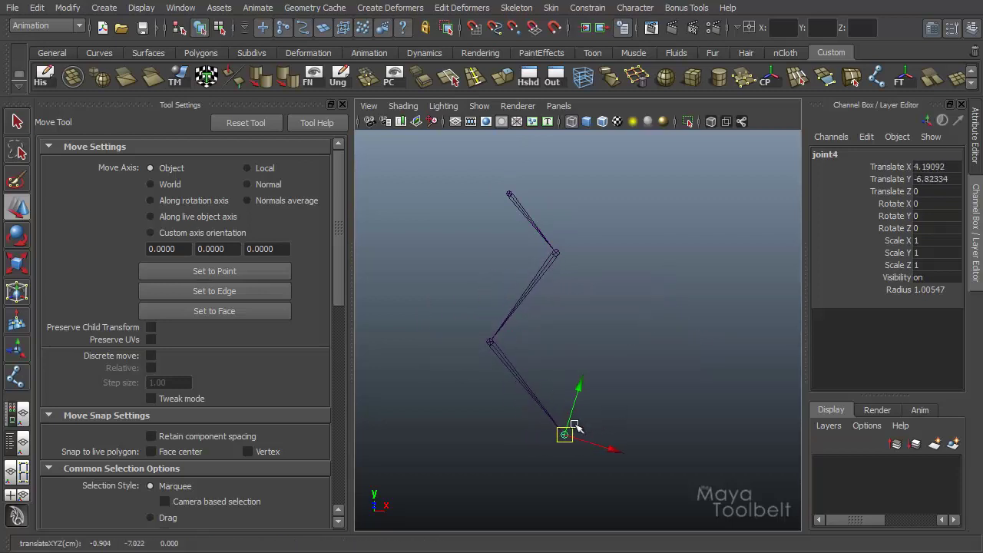
click(488, 342)
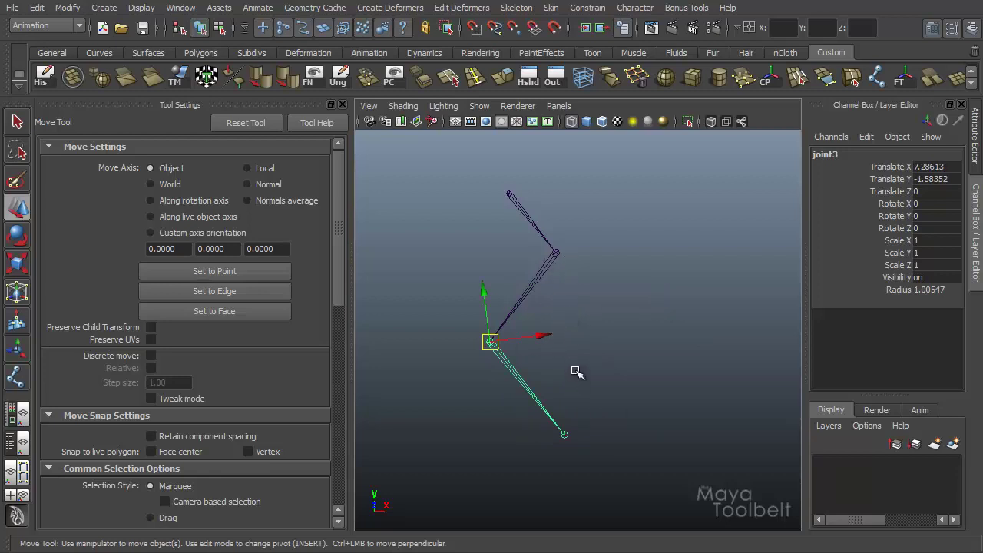
Step: Move joint3 alone to X 0.71404, Y -6.30493, leaving its child joint in place
key(d)
key(d)
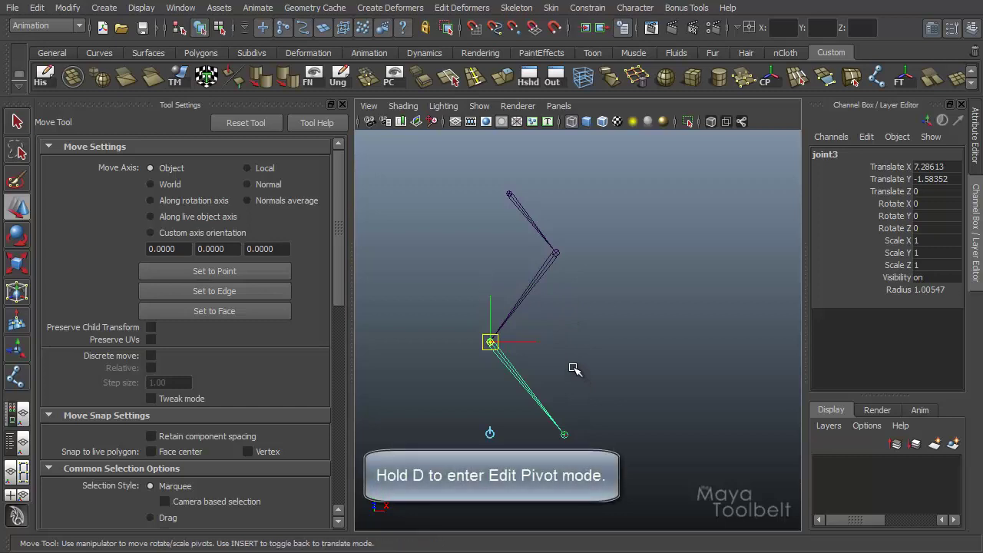
key(d)
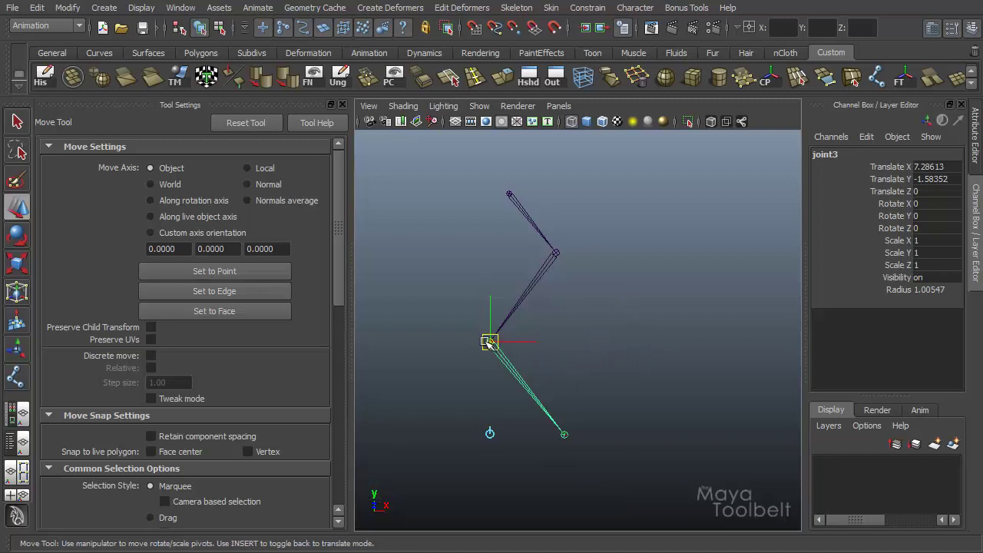
drag(488, 343, 642, 344)
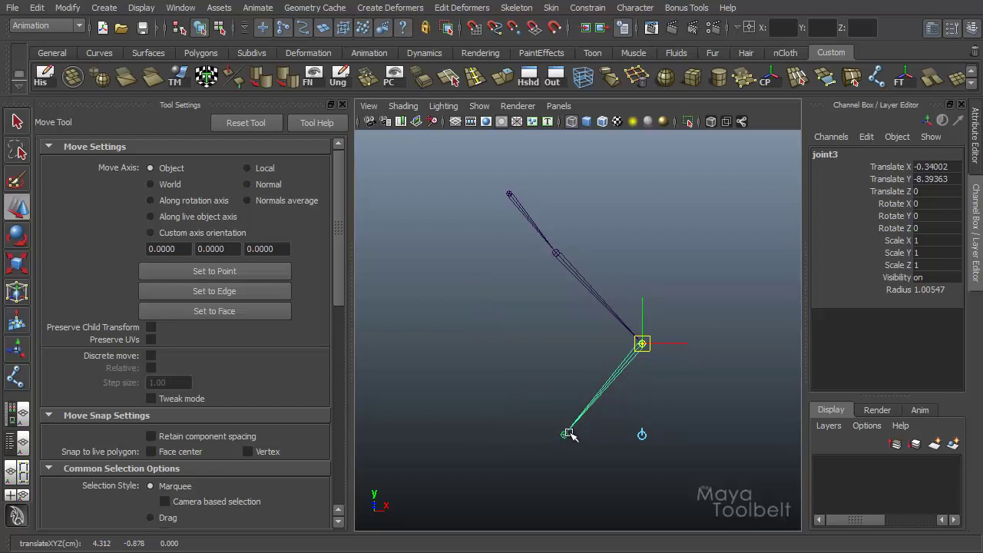
drag(643, 354, 629, 315)
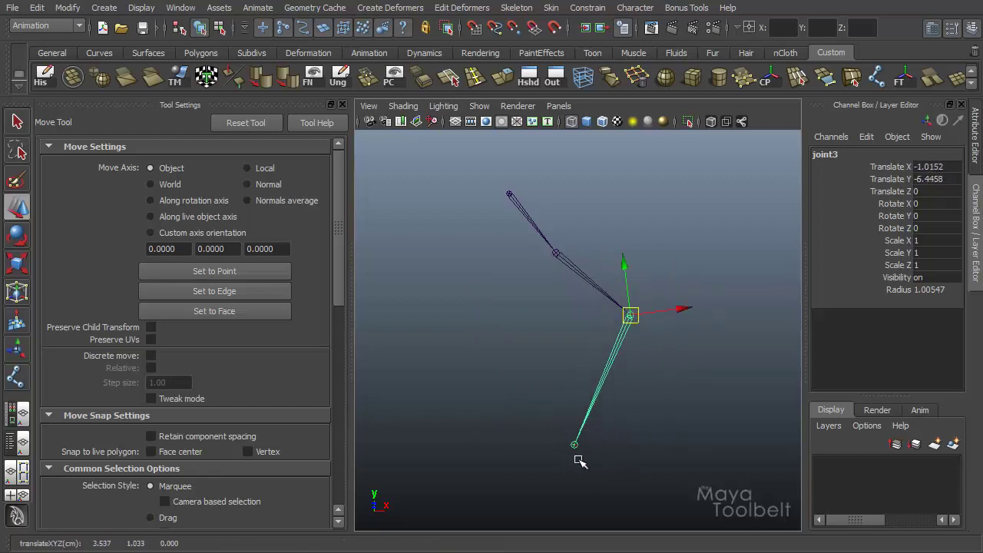
mouse_move(626, 324)
mouse_down()
mouse_move(654, 388)
mouse_move(645, 321)
mouse_move(570, 372)
mouse_move(627, 340)
mouse_move(533, 347)
mouse_move(608, 344)
mouse_move(652, 306)
mouse_move(625, 343)
mouse_move(615, 331)
mouse_up()
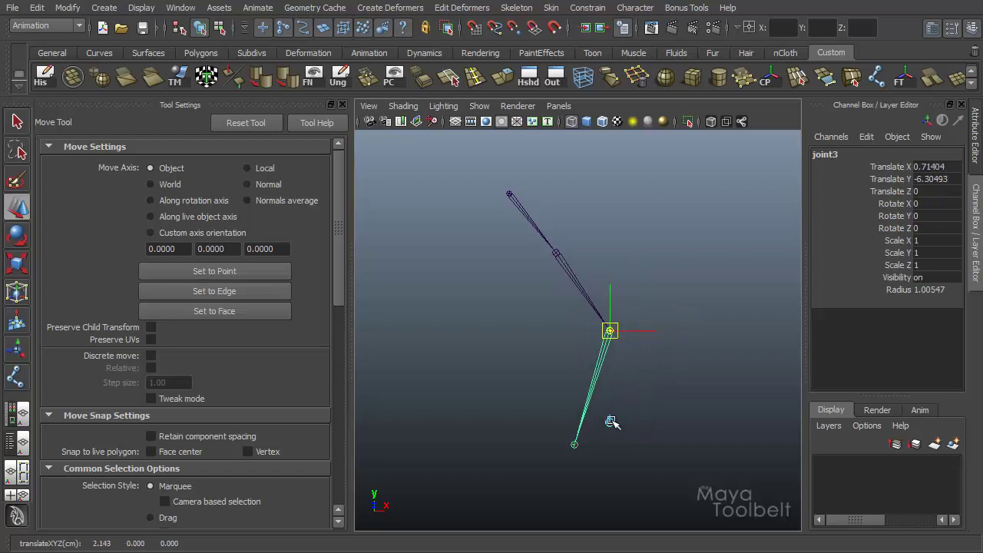
Step: Rotate joint3 around the viewing axis and shift it lower with its child
key(e)
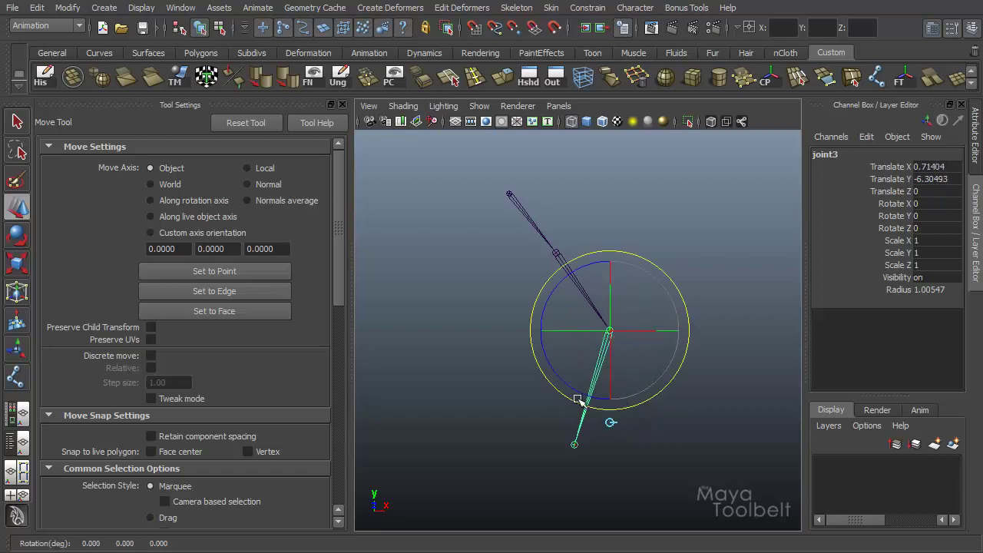
drag(565, 379, 647, 416)
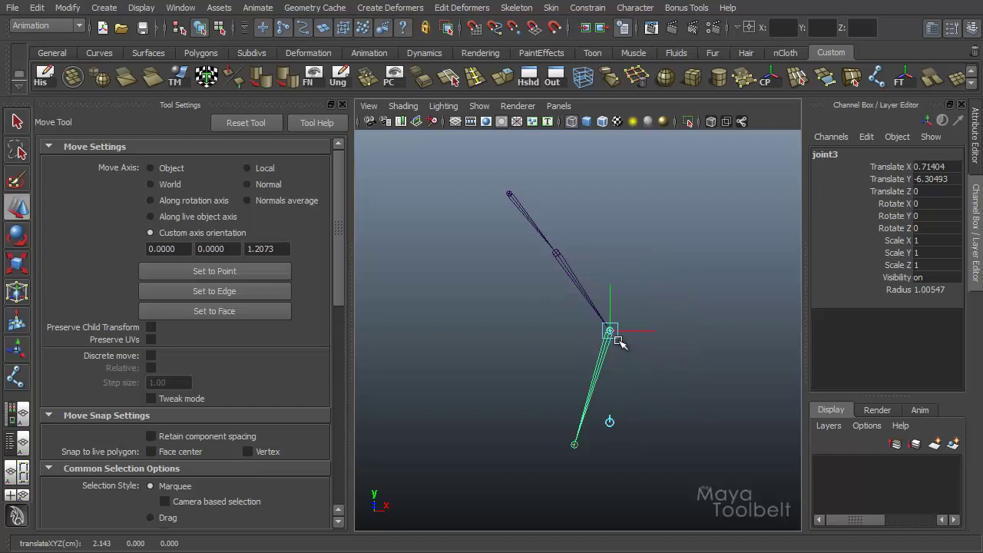
drag(617, 336, 570, 354)
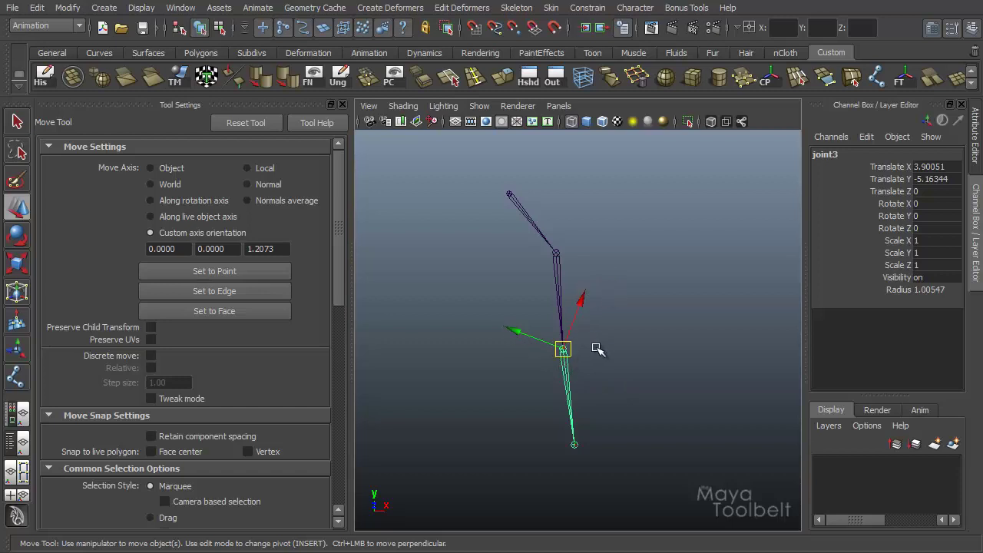
Step: Align joint3's move axes with the bone and move it to X 10.81748, Y -1.85554
key(Insert)
click(563, 444)
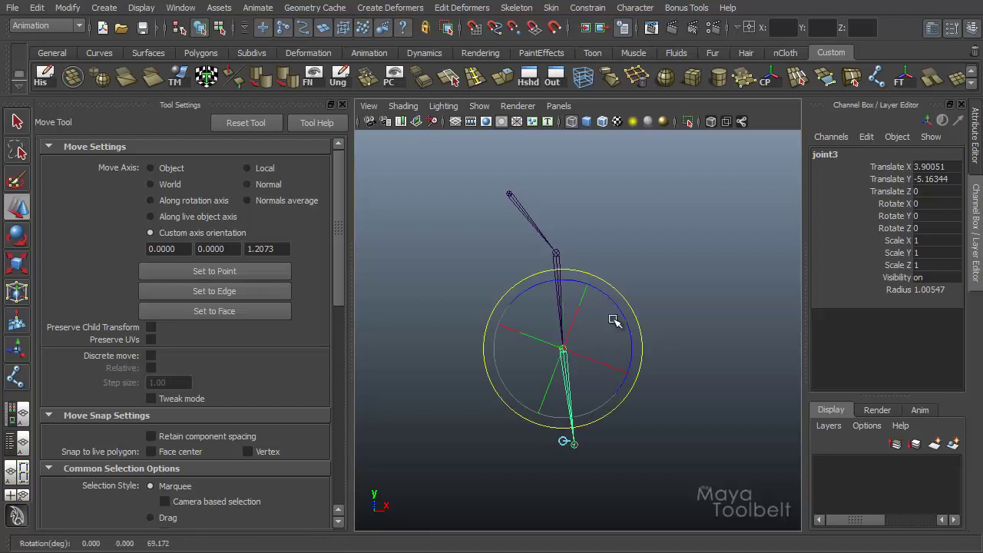
drag(620, 304, 596, 284)
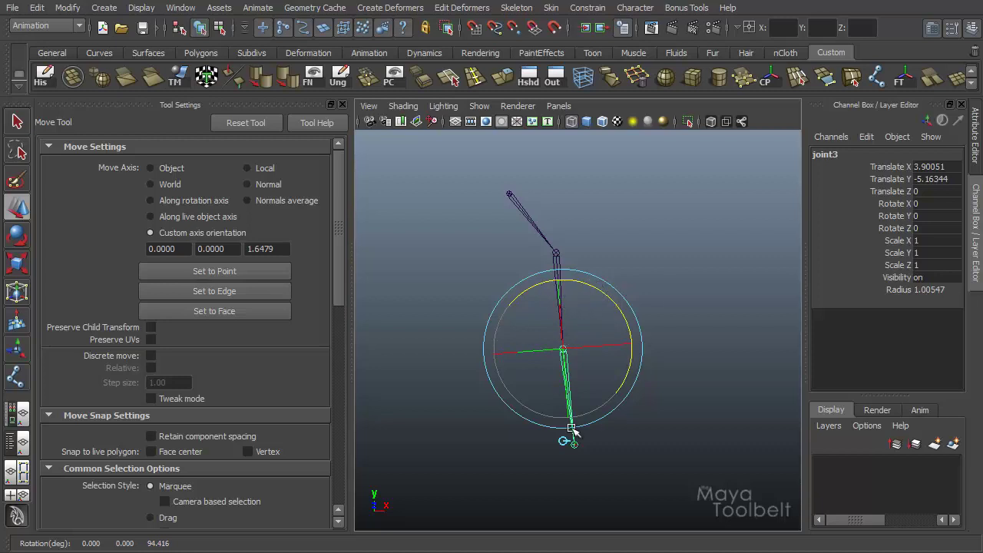
key(Insert)
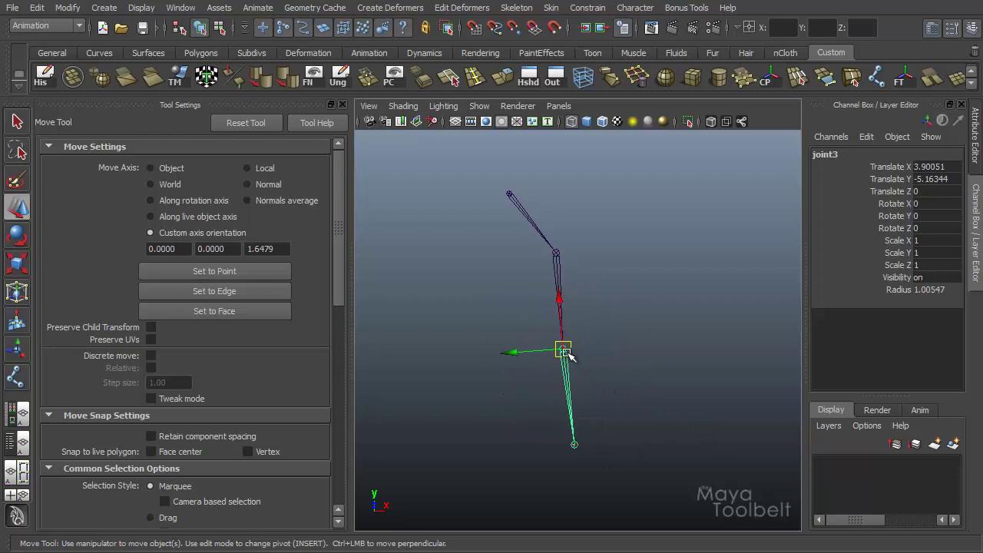
drag(564, 350, 639, 347)
drag(568, 372, 454, 381)
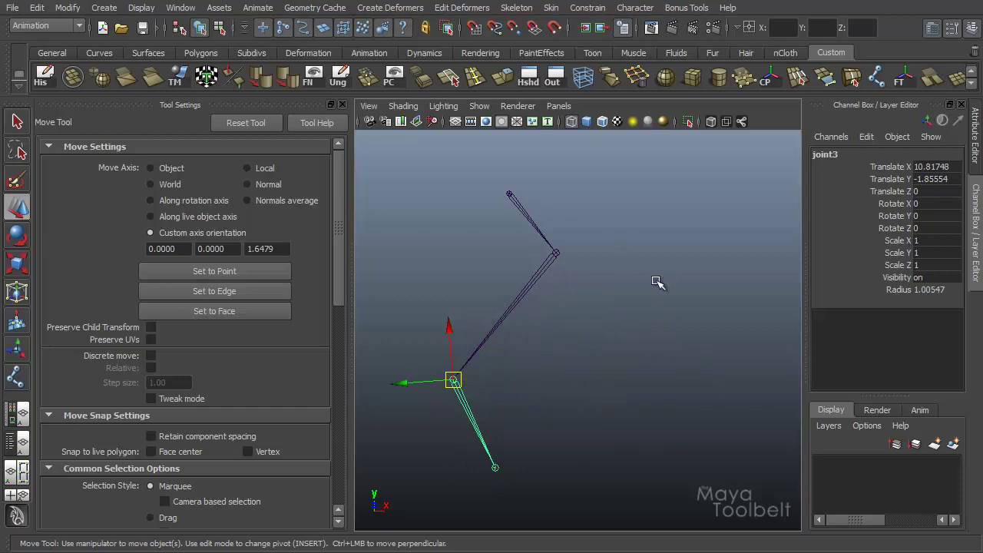
Step: Branch from end joint joint4 with five new joints zigzagging right and looping up to joint9
click(665, 384)
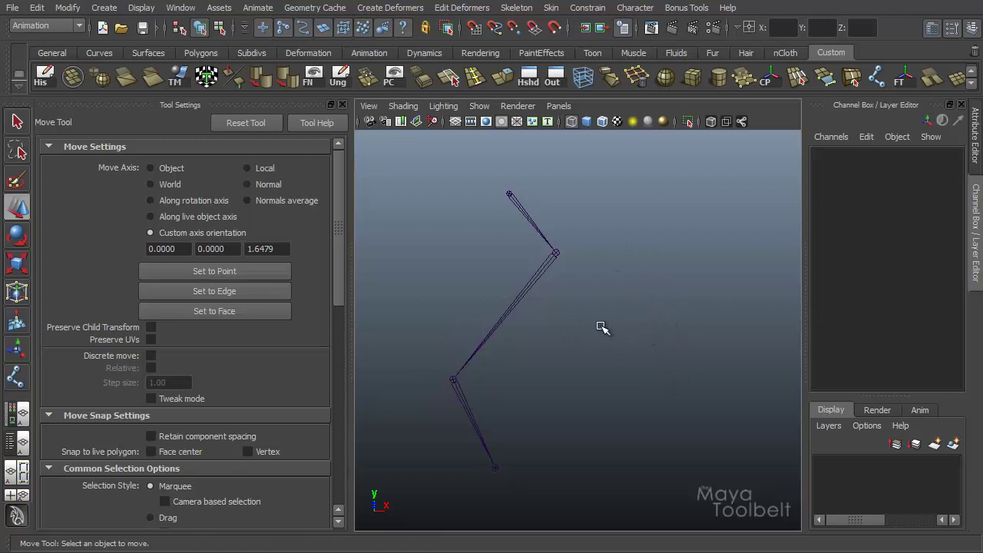
key(j)
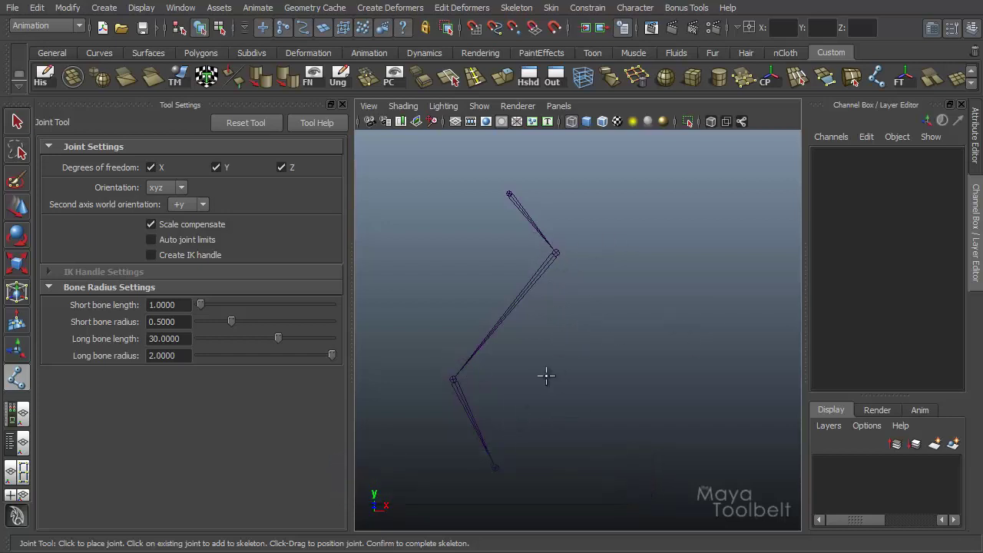
click(495, 468)
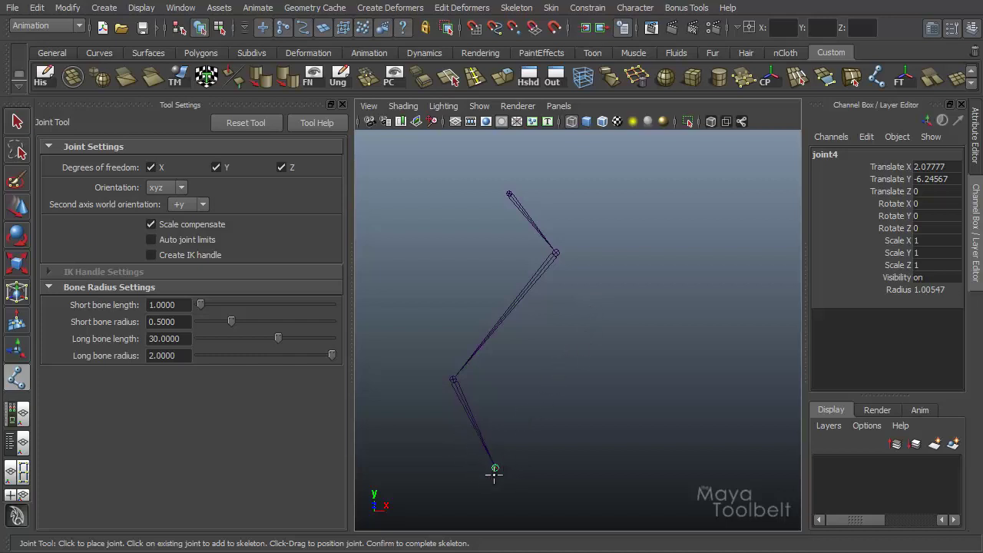
click(576, 409)
click(646, 457)
click(712, 403)
click(698, 331)
click(581, 325)
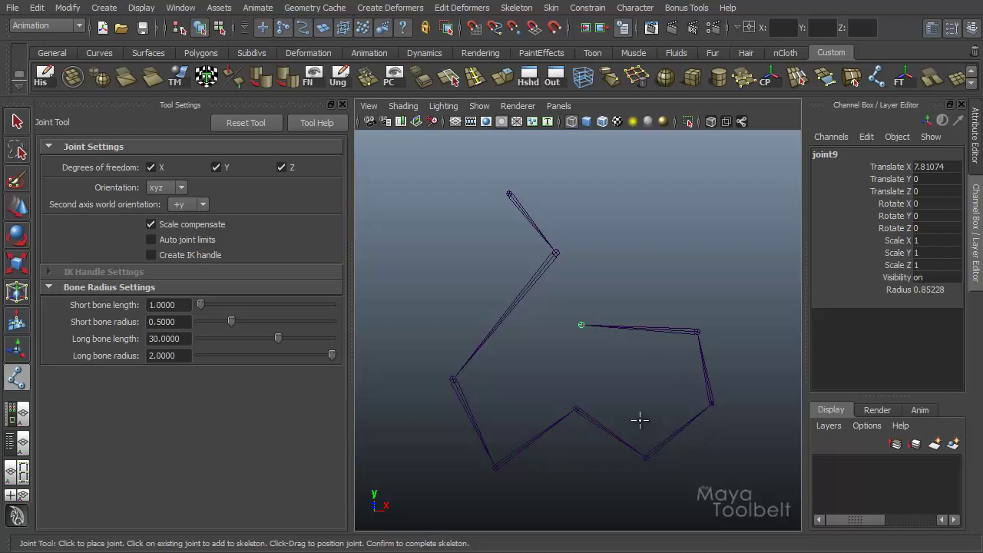
Step: Use the Move Tool to nudge joint4 and its branch up and to the left
key(w)
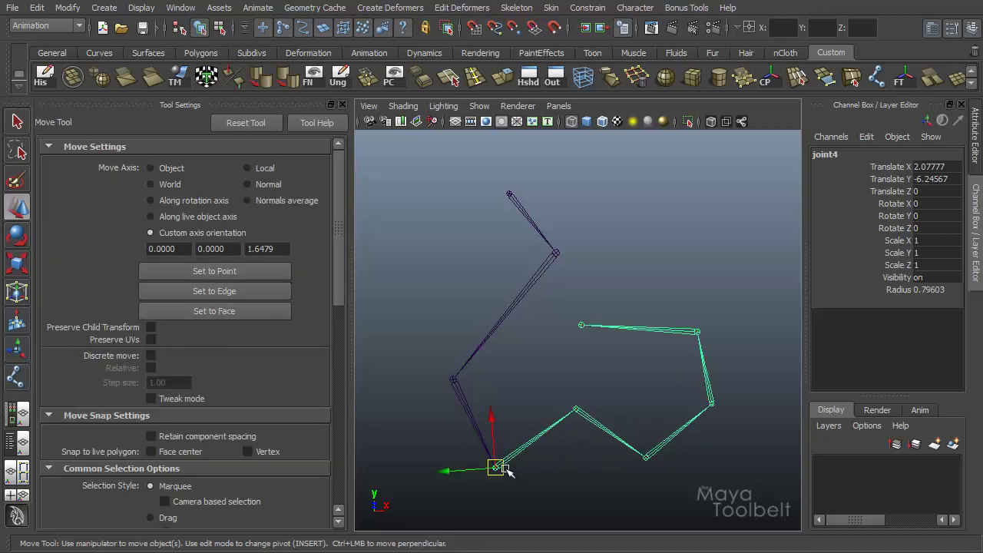
mouse_move(504, 469)
mouse_down()
mouse_move(546, 438)
mouse_move(484, 461)
mouse_move(492, 454)
mouse_up()
click(524, 439)
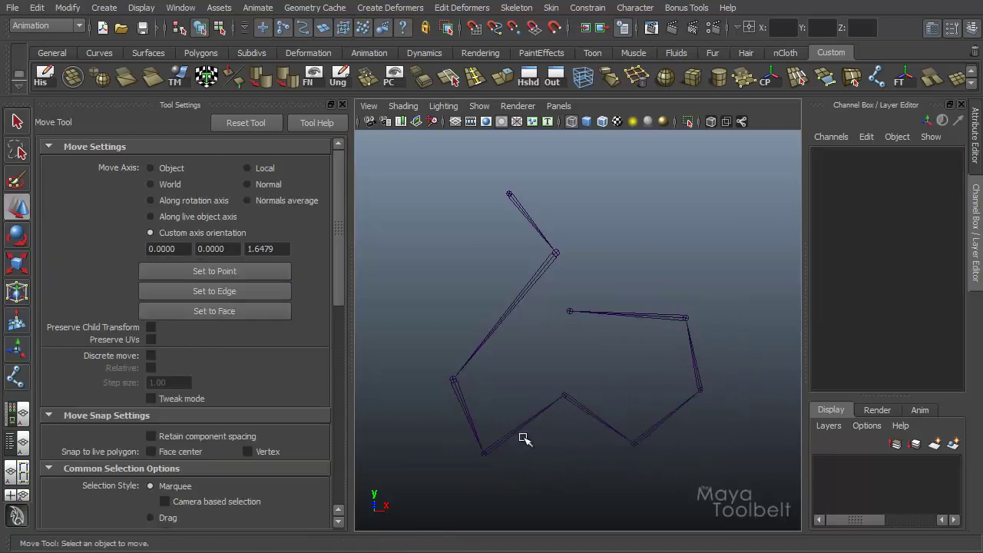
click(484, 454)
click(492, 463)
click(485, 454)
mouse_move(485, 454)
mouse_down()
mouse_move(468, 468)
mouse_move(496, 470)
mouse_move(489, 457)
mouse_up()
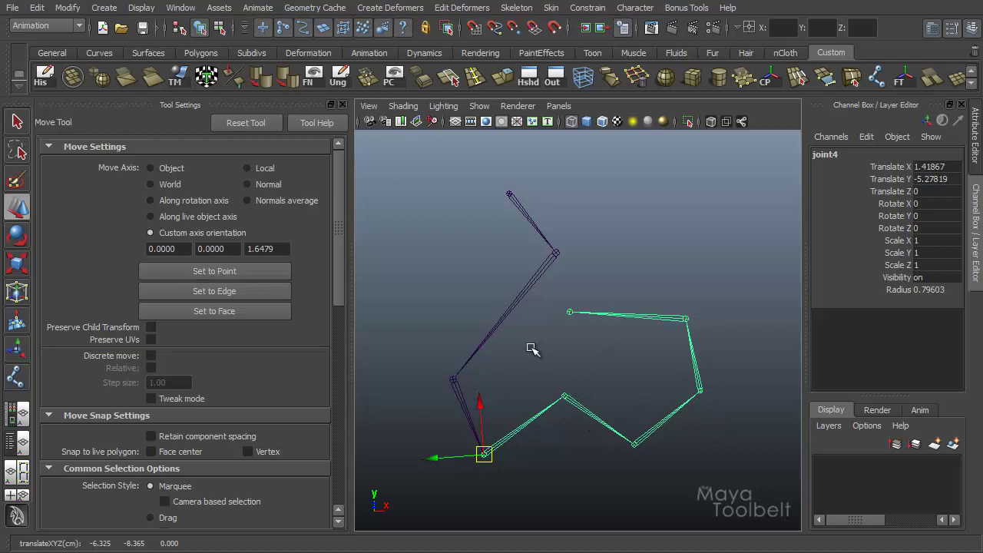
Step: Move joint5 down with its children, then pull end joint joint9 up to the right
click(566, 397)
drag(564, 397, 576, 444)
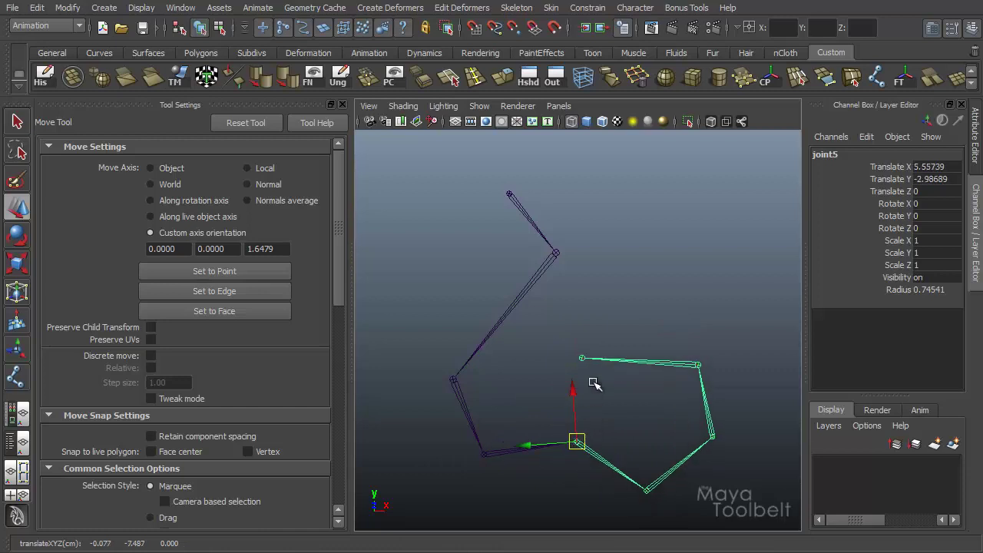
click(576, 357)
click(581, 358)
drag(581, 358, 700, 300)
Step: Branch a five-joint chain from the upper junction joint, arcing right and bending down to joint14
key(y)
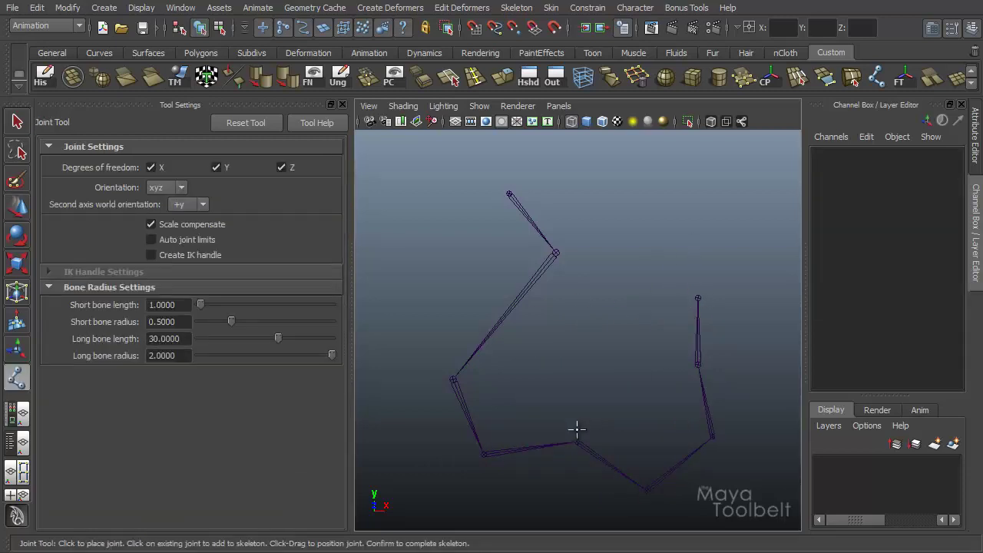
click(556, 253)
click(606, 201)
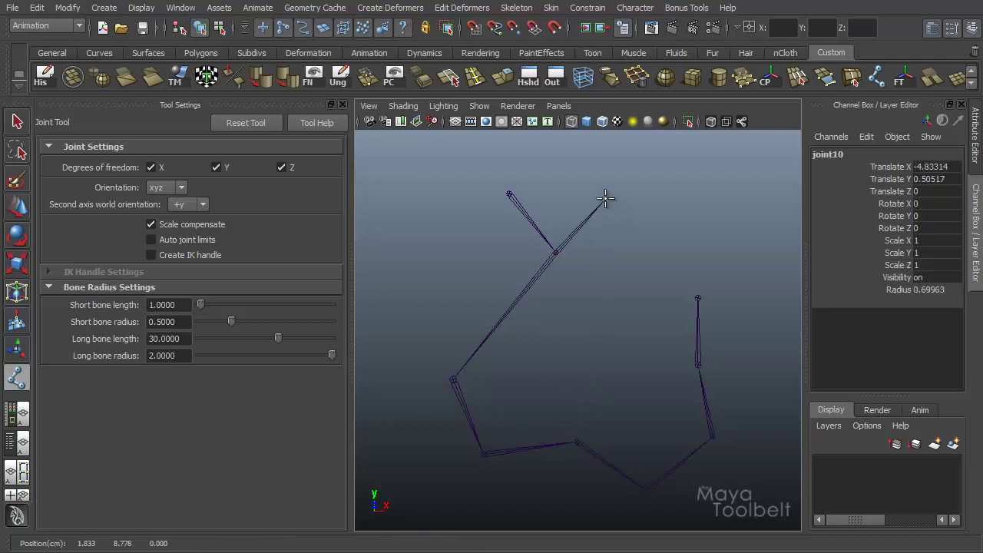
click(665, 209)
click(721, 194)
click(743, 244)
click(704, 265)
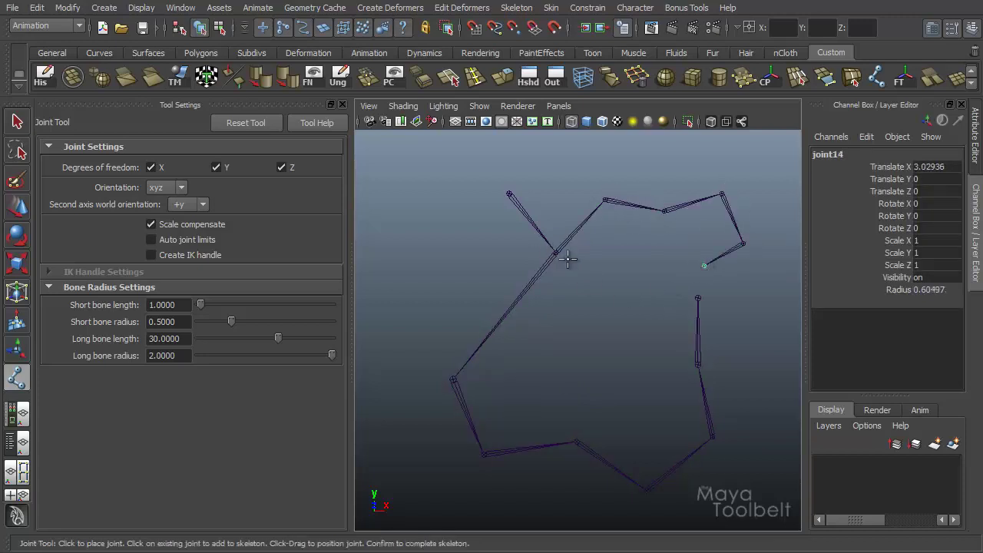
key(Return)
Step: Branch a four-joint chain hanging down from joint2 to joint18, then recentre the view
key(y)
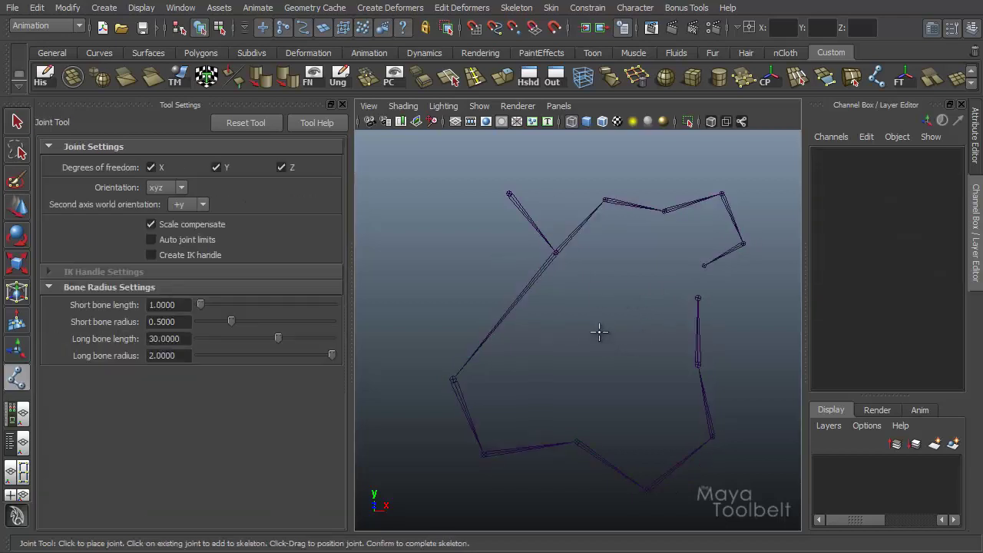
click(556, 251)
click(575, 280)
click(615, 317)
click(628, 366)
click(594, 400)
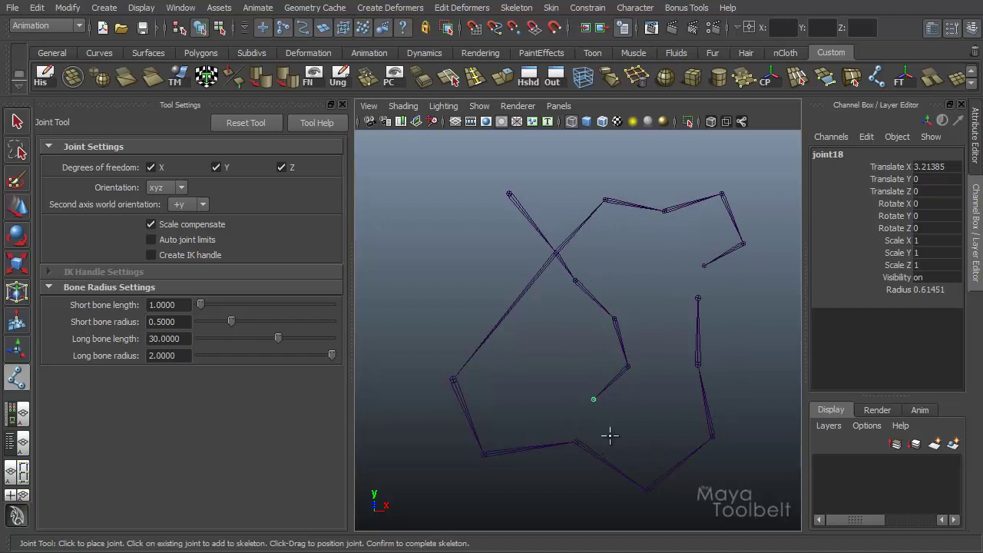
key(Return)
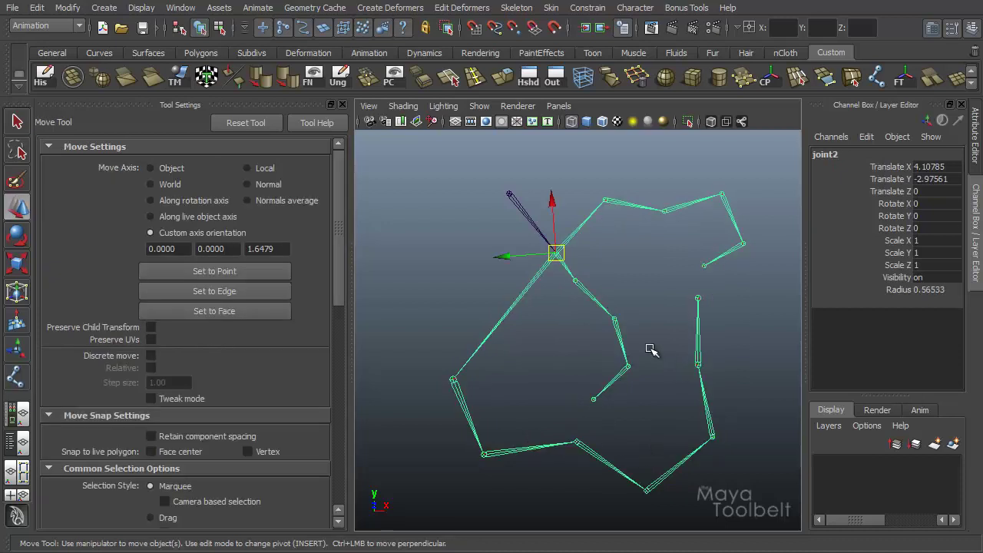
alt+middle_drag(641, 351, 518, 284)
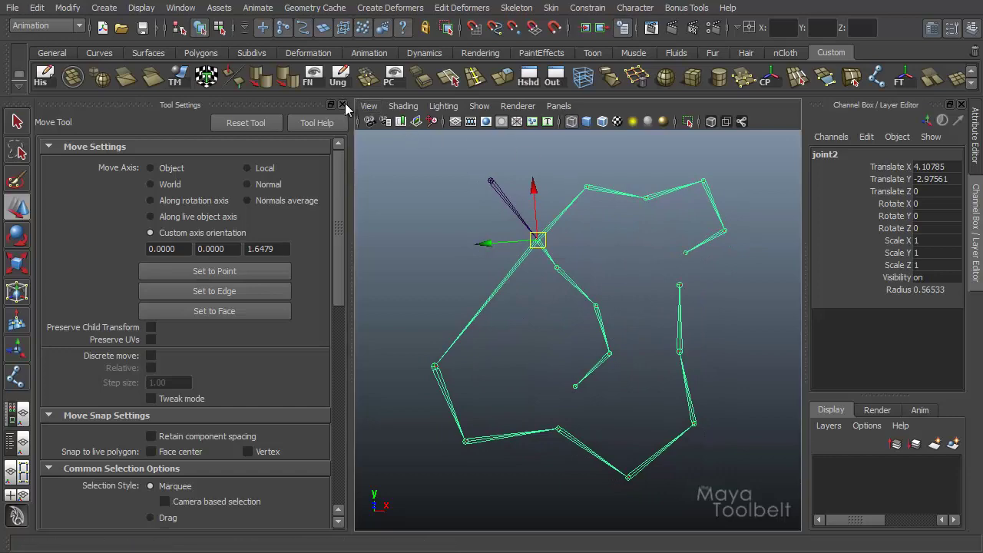
Step: Close Tool Settings, switch to the Outliner layout, and expand joint1, joint2 and the joint3 chain
click(343, 104)
click(25, 444)
alt+middle_drag(554, 335, 575, 322)
click(172, 205)
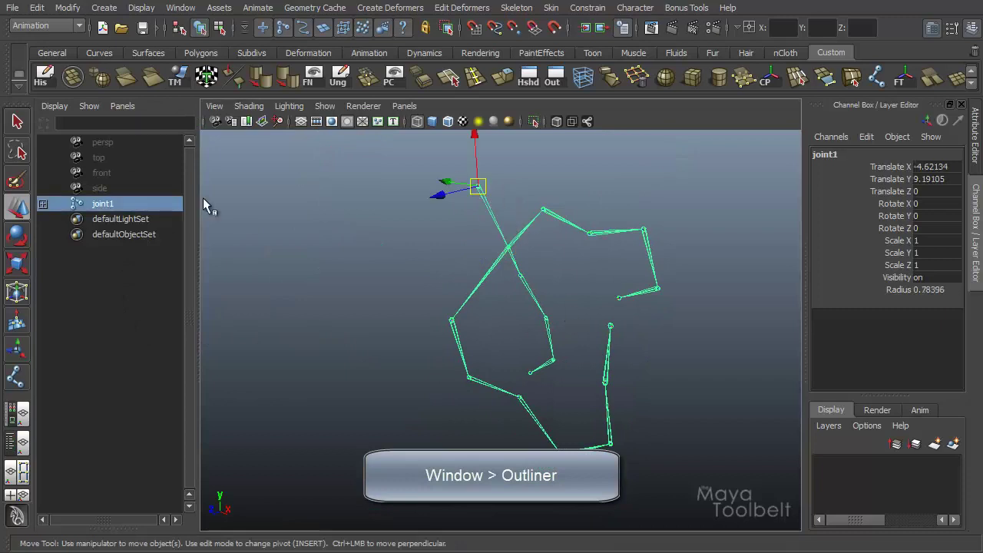
click(43, 204)
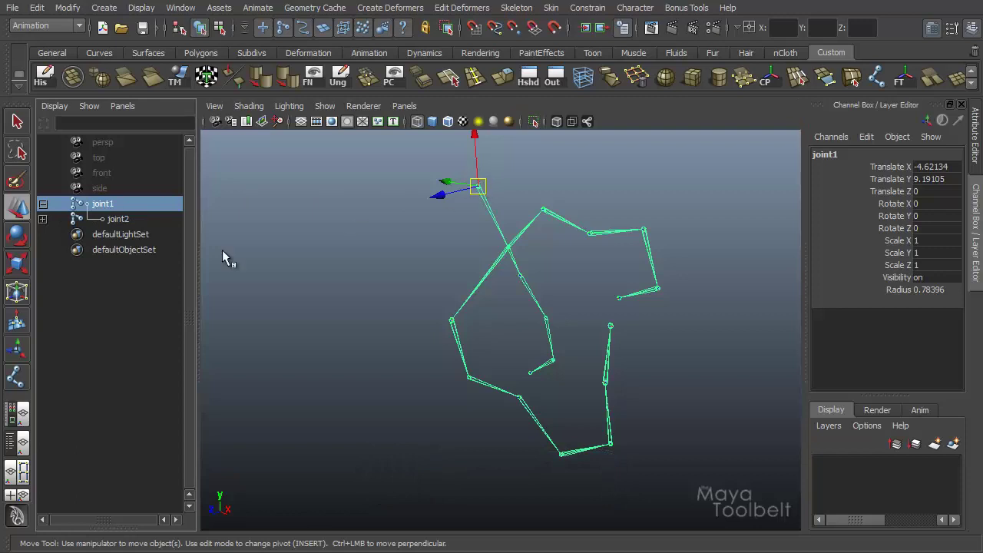
click(121, 220)
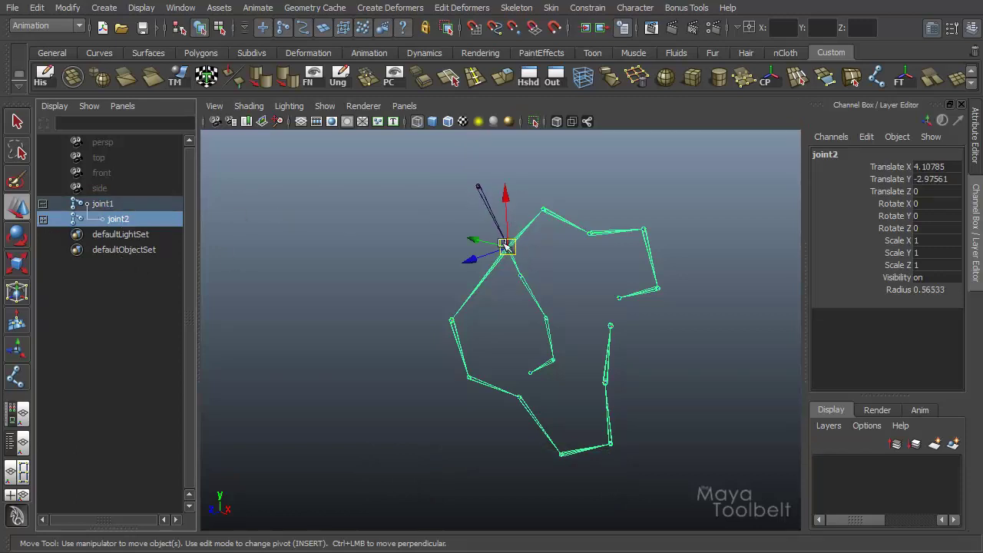
click(43, 220)
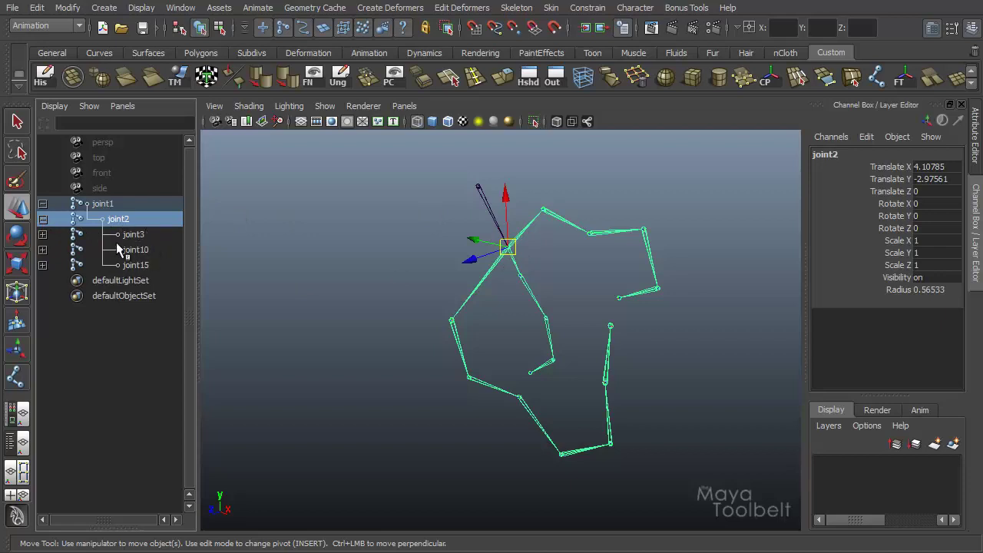
shift+click(43, 234)
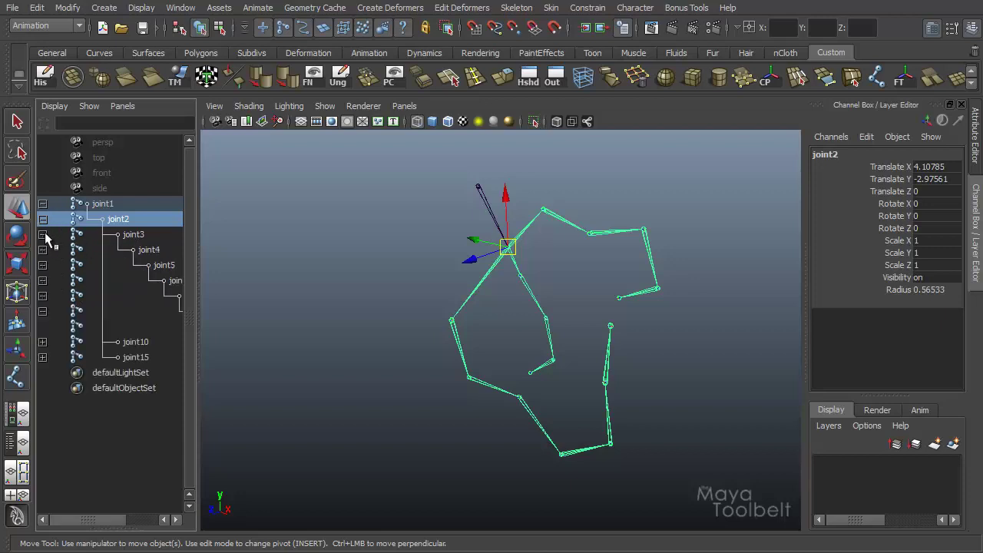
click(132, 234)
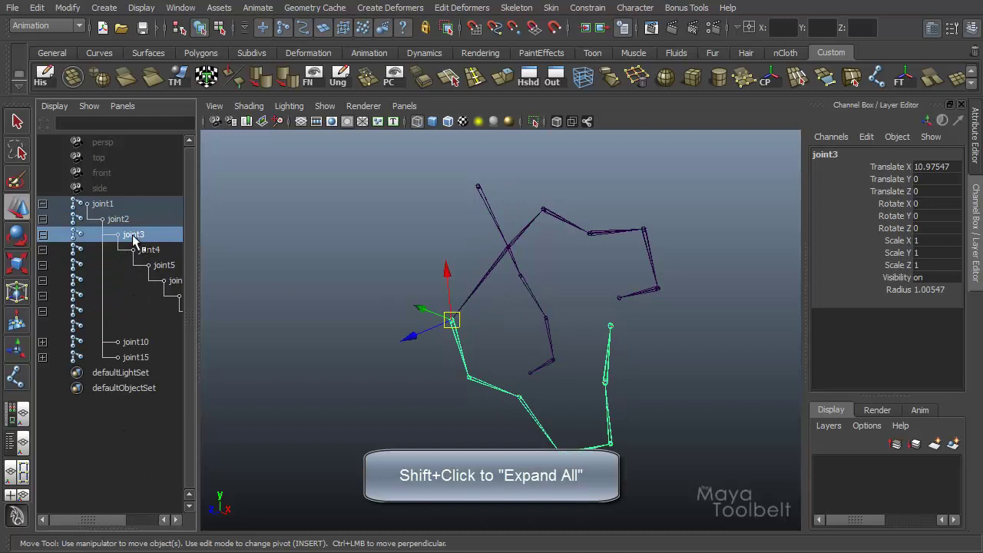
Step: Widen the Outliner and step through the joint3 chain down to joint9
drag(198, 465, 311, 461)
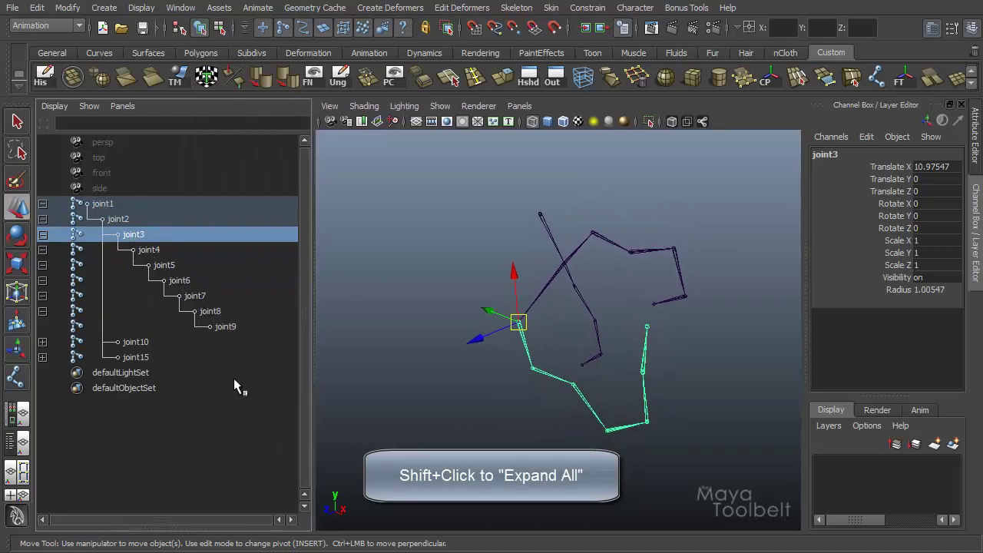
click(112, 218)
click(125, 235)
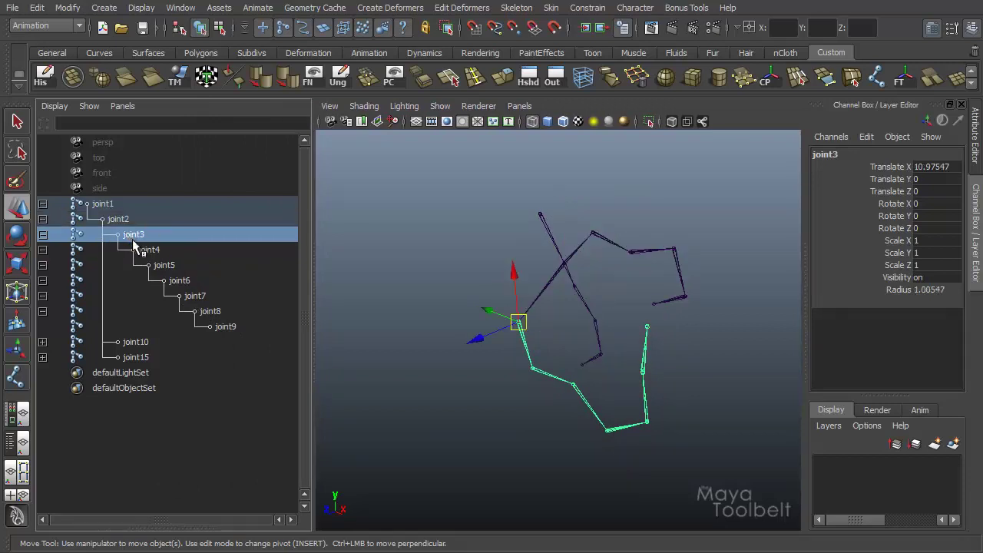
click(149, 252)
click(163, 266)
click(178, 281)
click(194, 296)
click(208, 312)
click(230, 329)
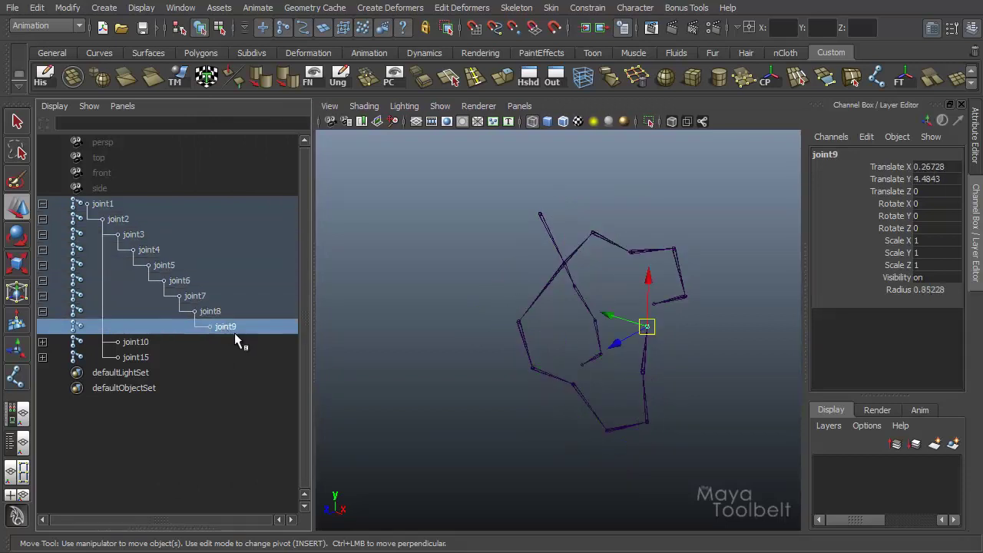
Step: Expand the joint10 chain and step through it down to joint14
click(42, 341)
click(129, 342)
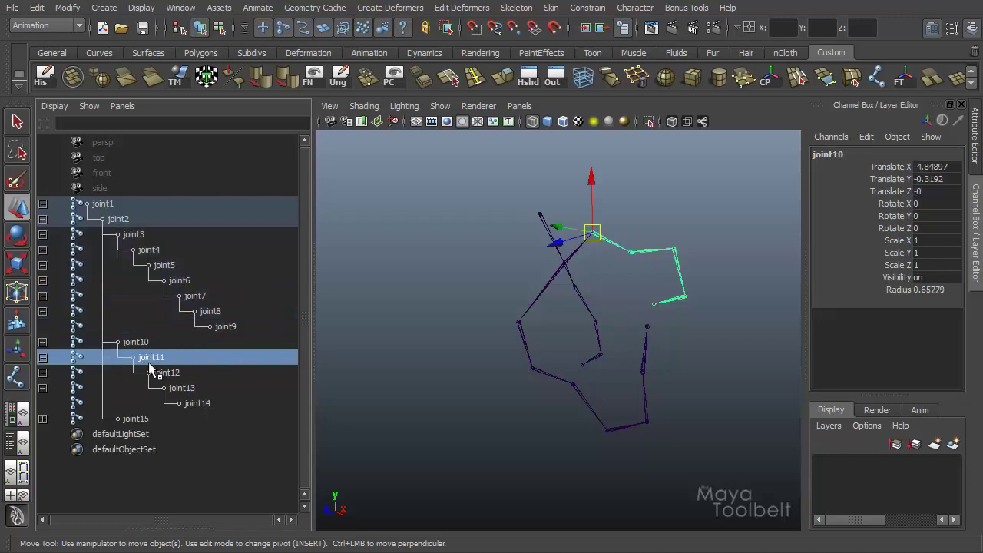
click(155, 359)
click(165, 374)
click(176, 389)
click(192, 403)
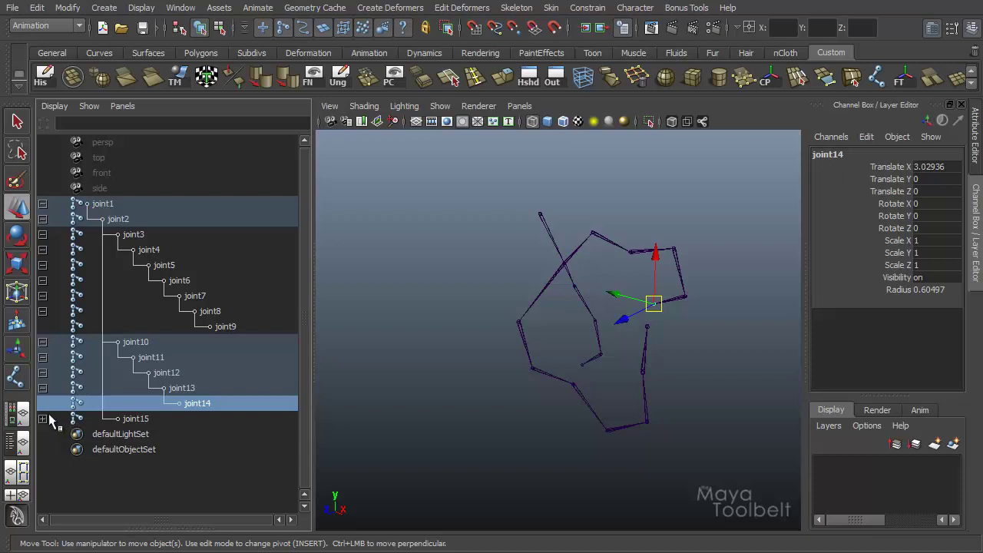
Step: Expand the joint15 chain down to joint18, then reselect joint1 and joint2
click(43, 418)
click(140, 422)
click(152, 434)
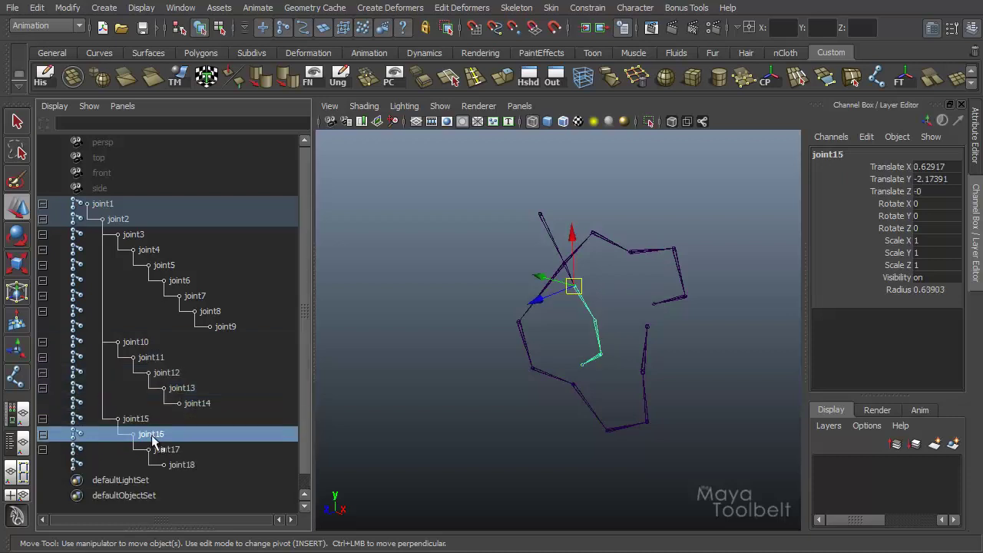
click(171, 451)
click(182, 465)
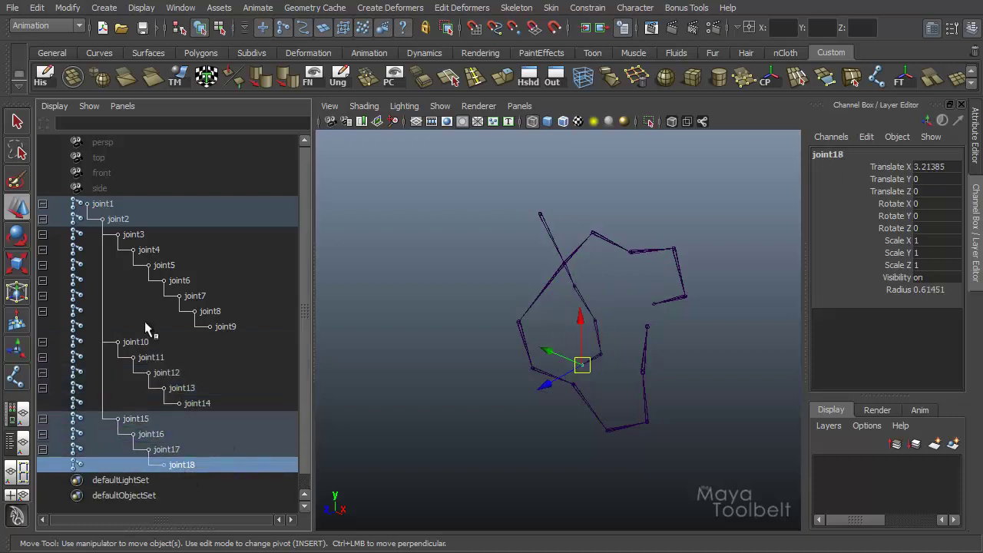
click(110, 205)
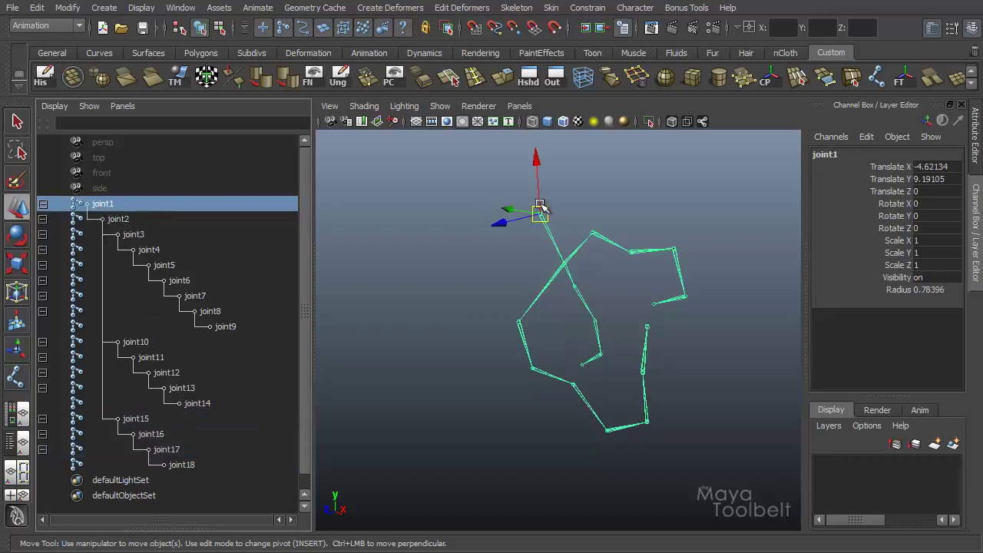
click(119, 220)
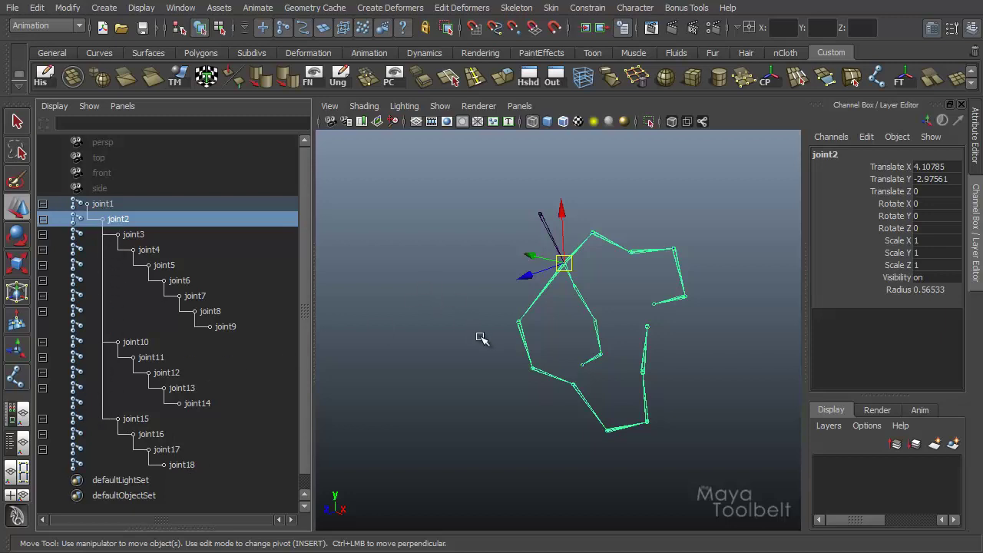
click(103, 203)
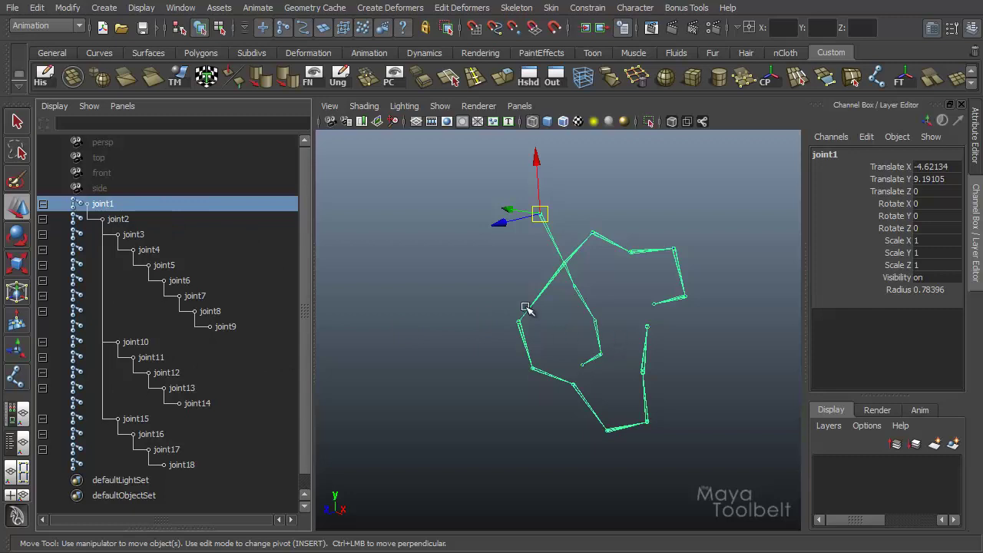
Step: Delete the entire skeleton and switch the viewport to the front view
key(Delete)
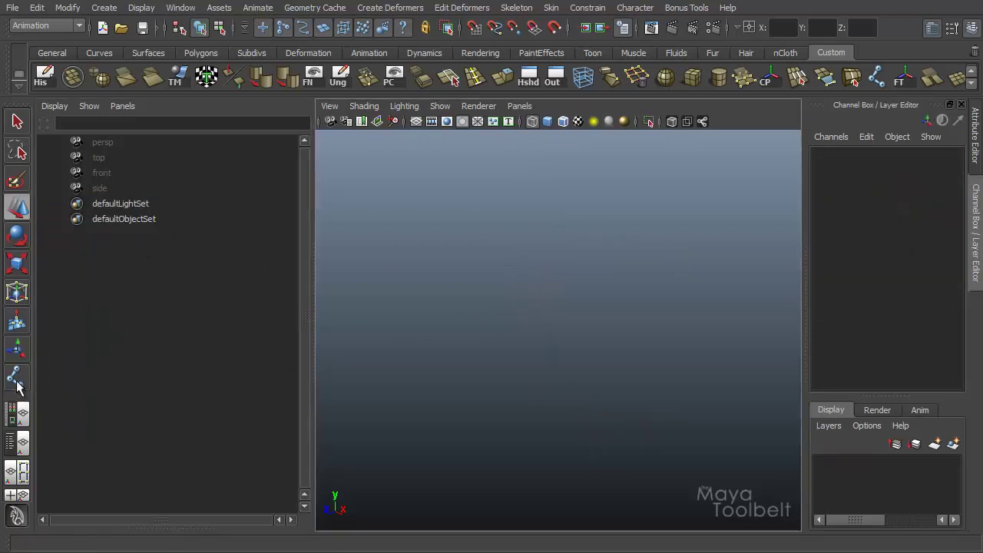
key(y)
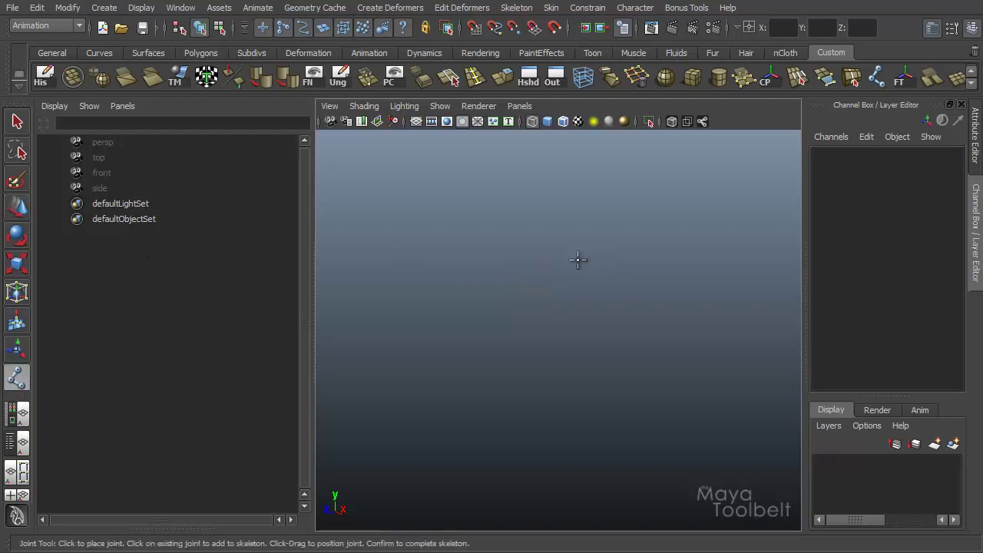
key(space)
drag(573, 262, 570, 300)
Step: Place a four-joint vertical spine chain rising from the hip
click(552, 308)
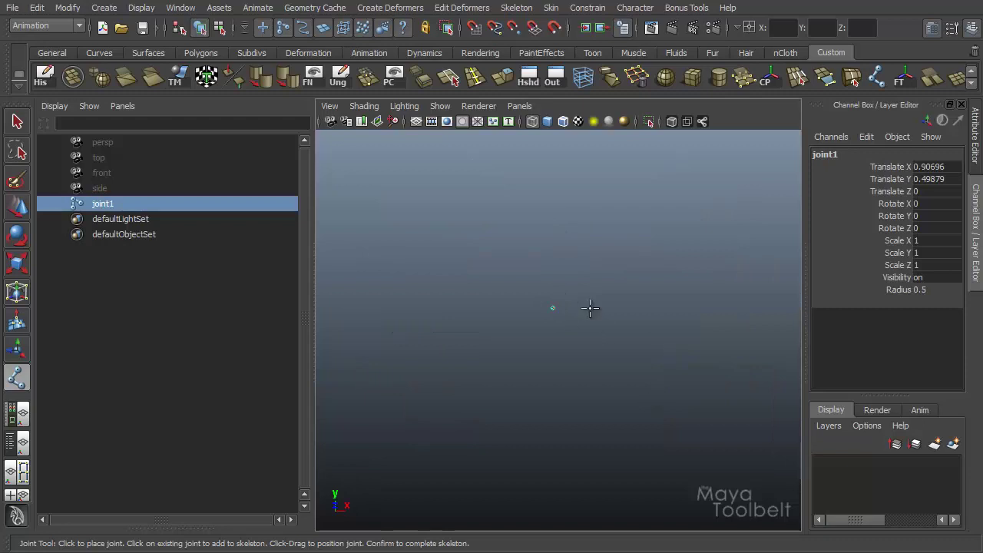
click(552, 268)
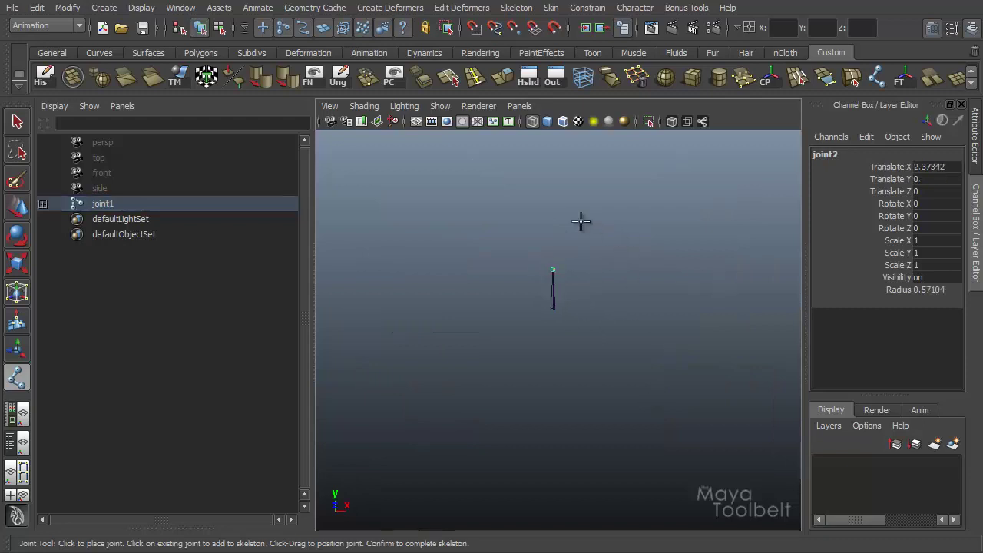
click(552, 216)
click(552, 176)
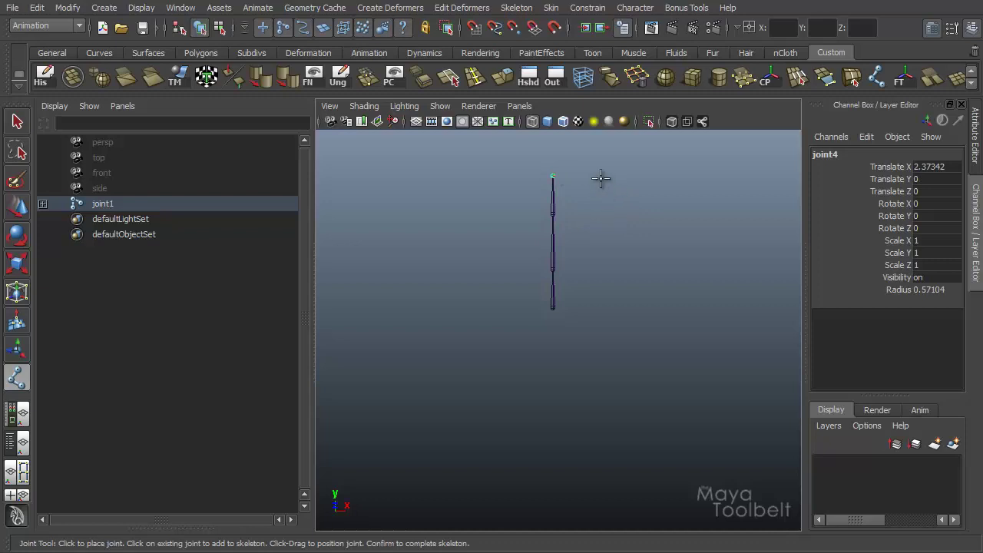
key(w)
Step: Branch the first leg down-right from the bottom hip joint, with knee and foot joints
key(g)
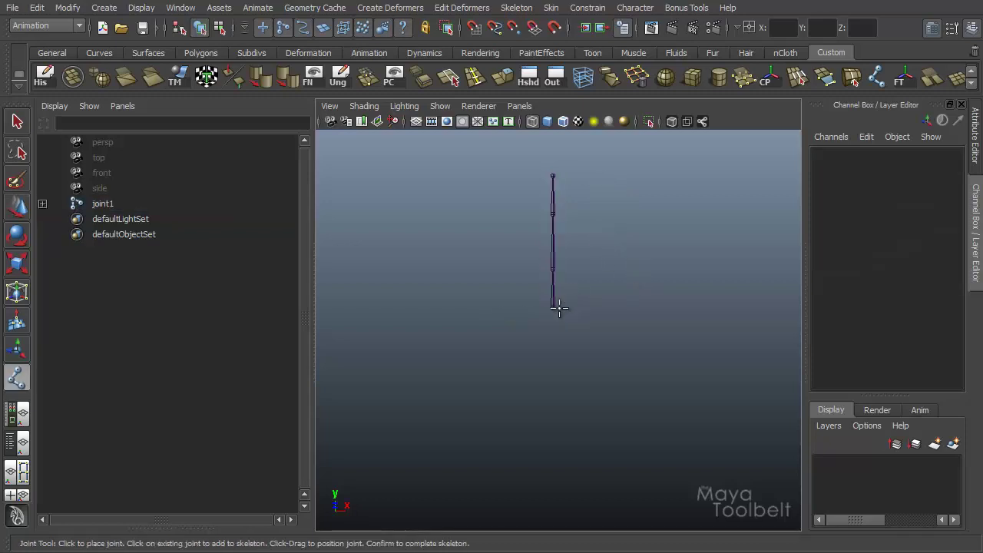
click(553, 307)
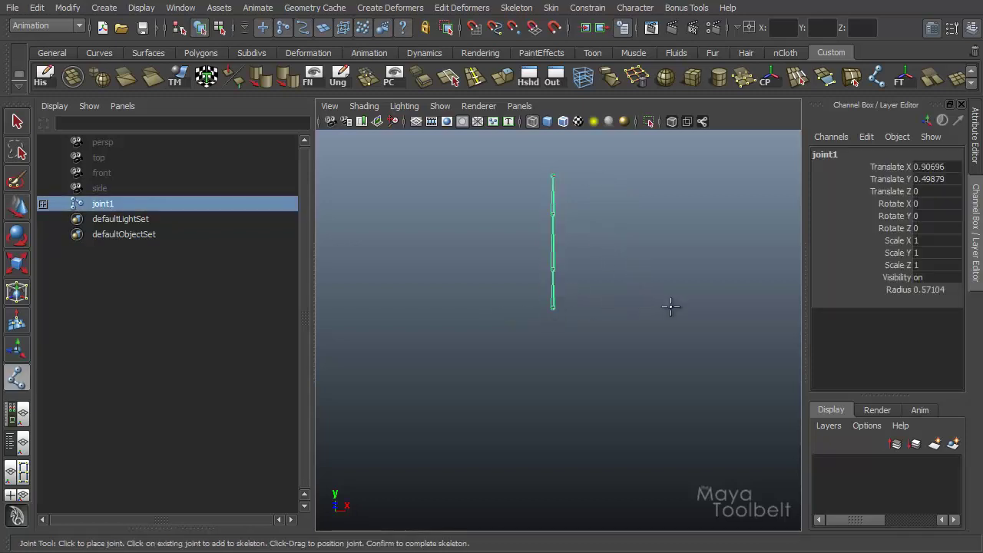
click(581, 319)
click(597, 396)
click(613, 467)
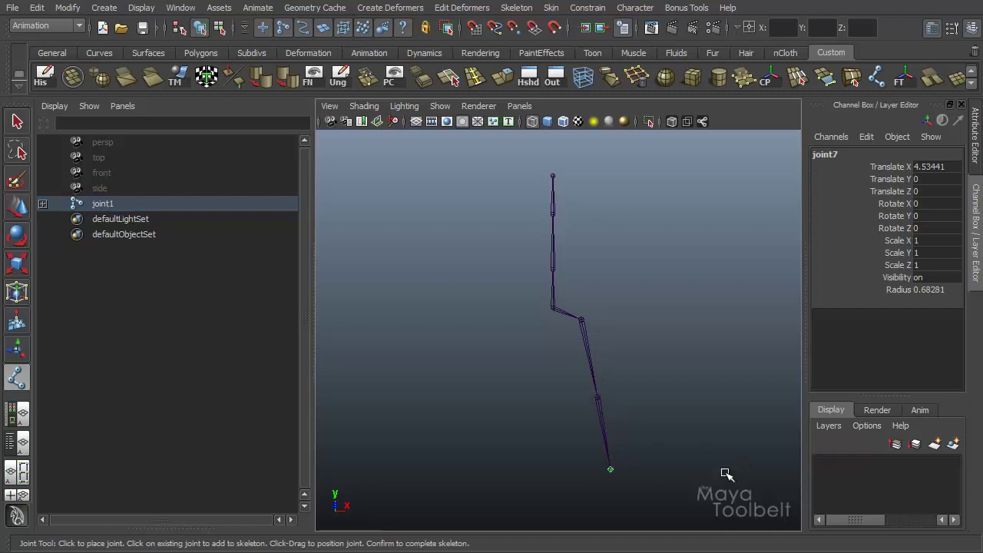
key(Return)
key(w)
Step: Start a second leg from the hip, placing its knee and foot joints
key(y)
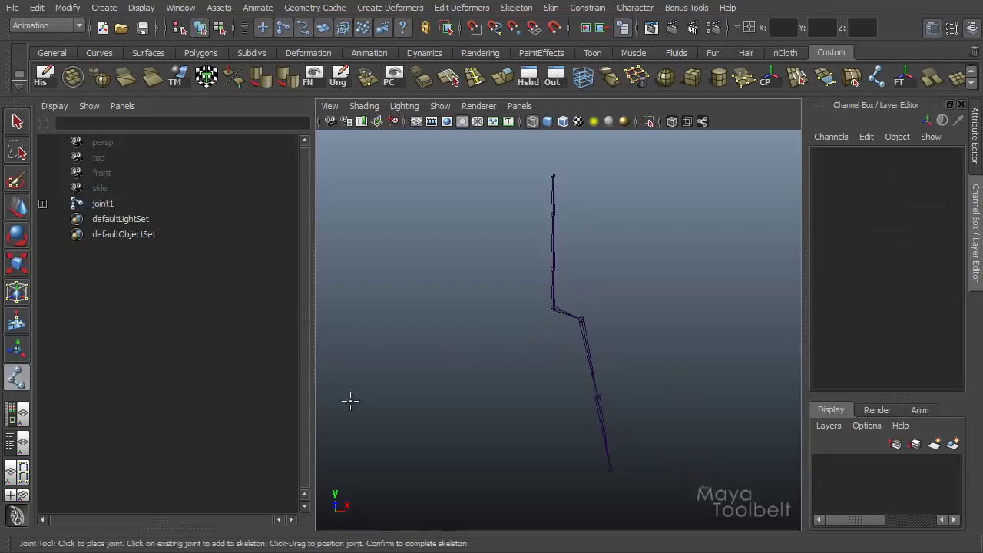
click(552, 311)
click(521, 324)
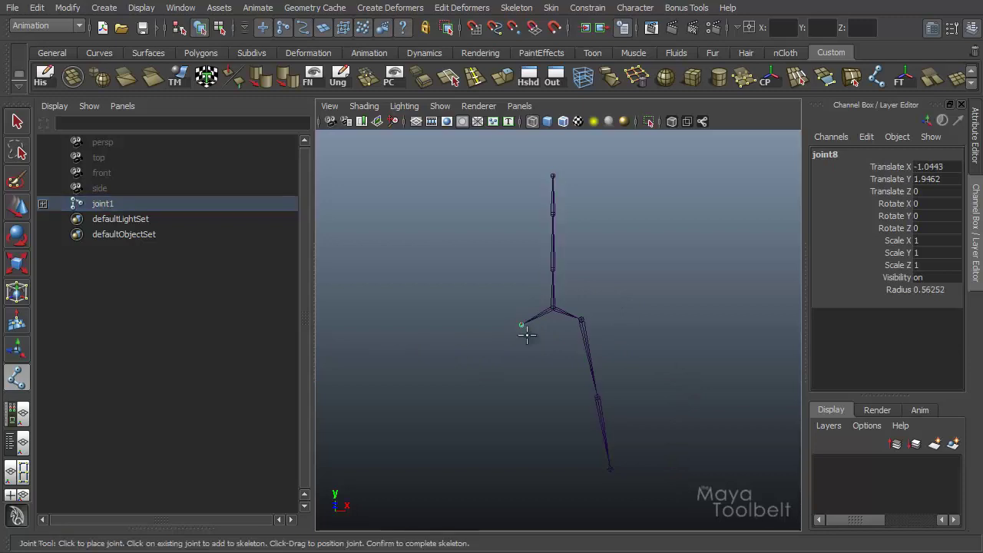
click(512, 400)
click(505, 469)
Step: Finish the second leg and grow a right arm from the top spine joint: shoulder, elbow, hand
key(Return)
key(w)
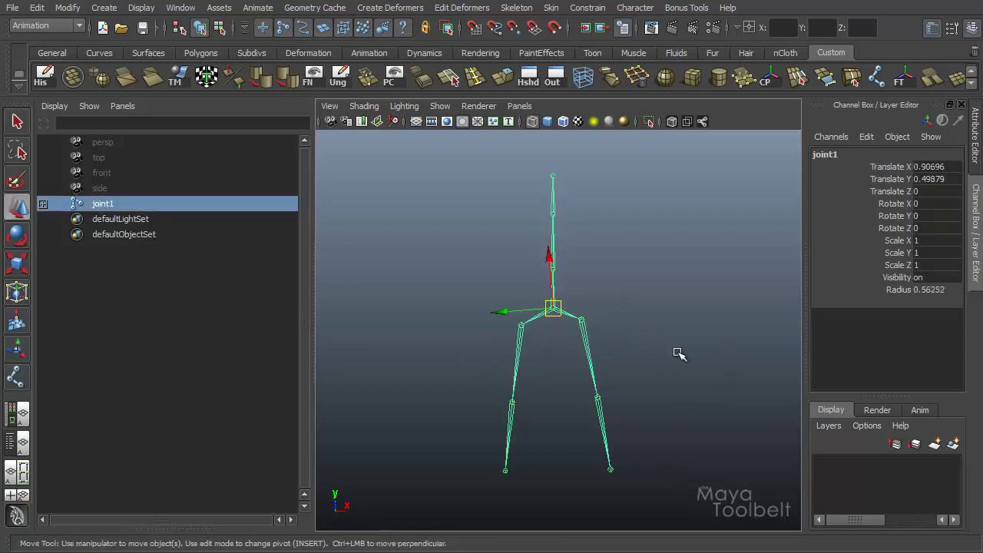
key(y)
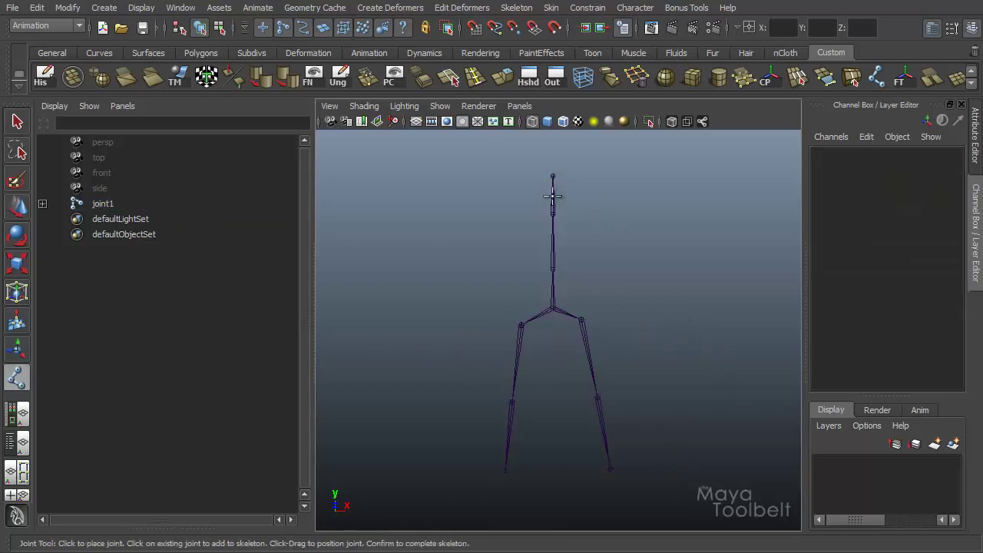
click(553, 175)
click(587, 175)
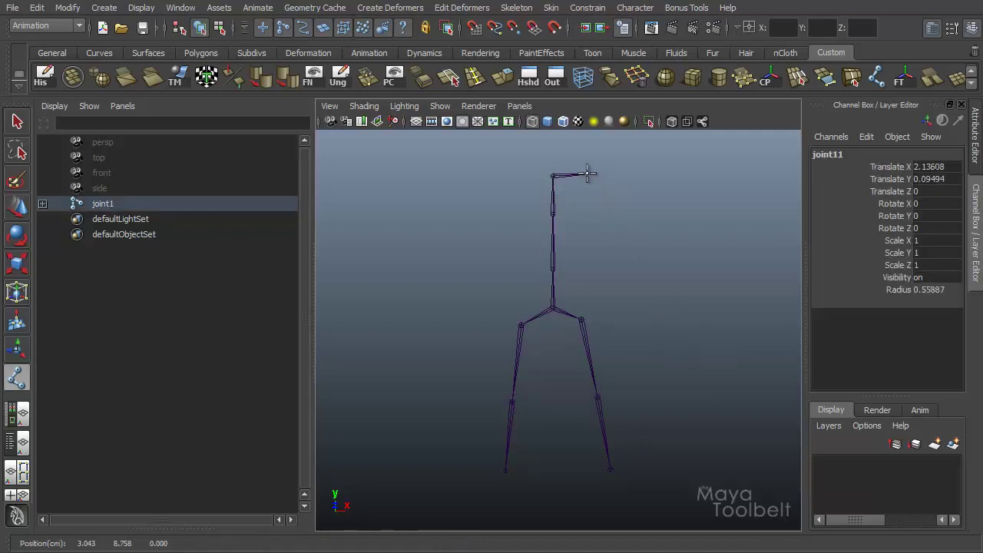
click(621, 223)
click(666, 274)
key(Return)
key(w)
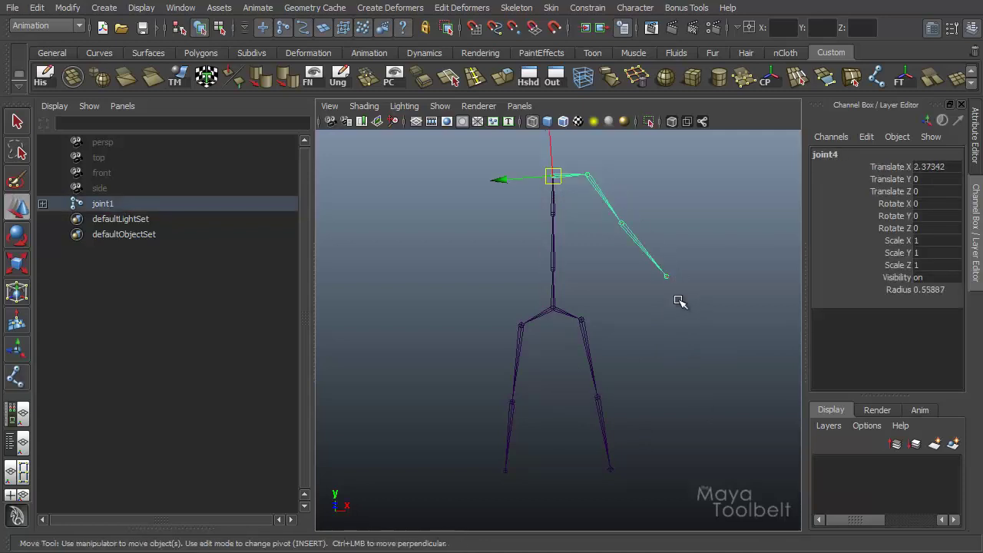
Step: Add a left arm from the top spine joint with shoulder, elbow and hand joints
key(y)
click(553, 175)
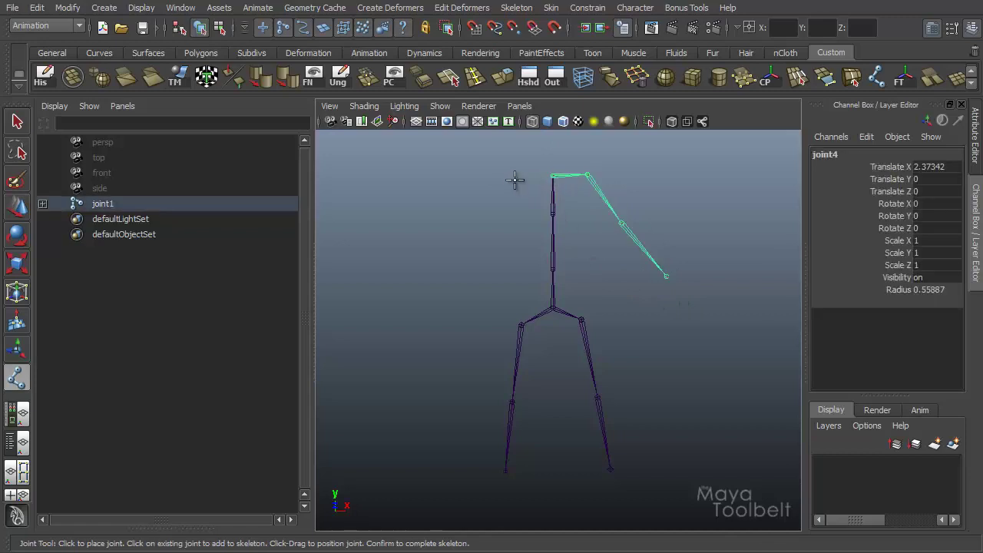
click(510, 179)
click(484, 229)
click(456, 295)
key(Return)
key(w)
Step: Add a head joint above the shoulders
key(space)
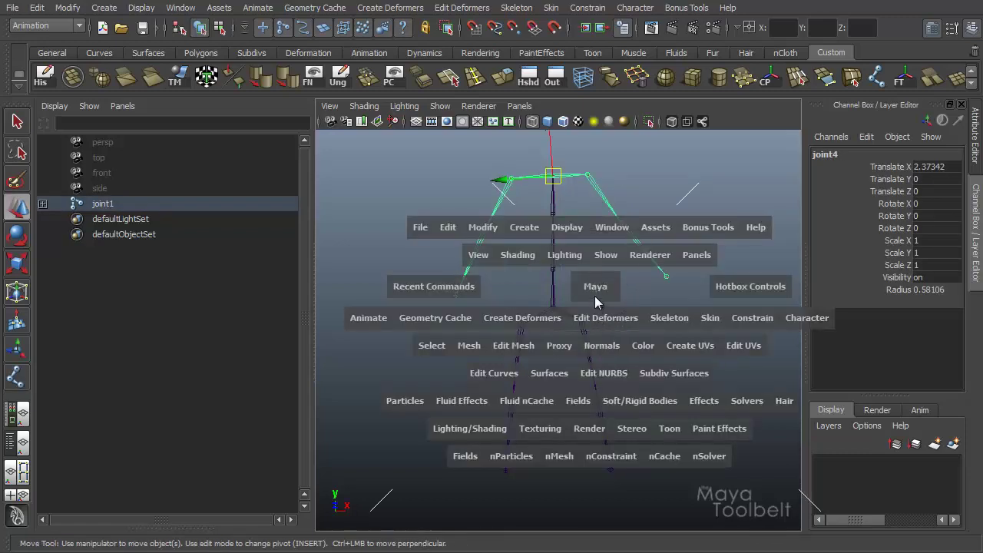
alt+middle_drag(592, 270, 597, 336)
key(y)
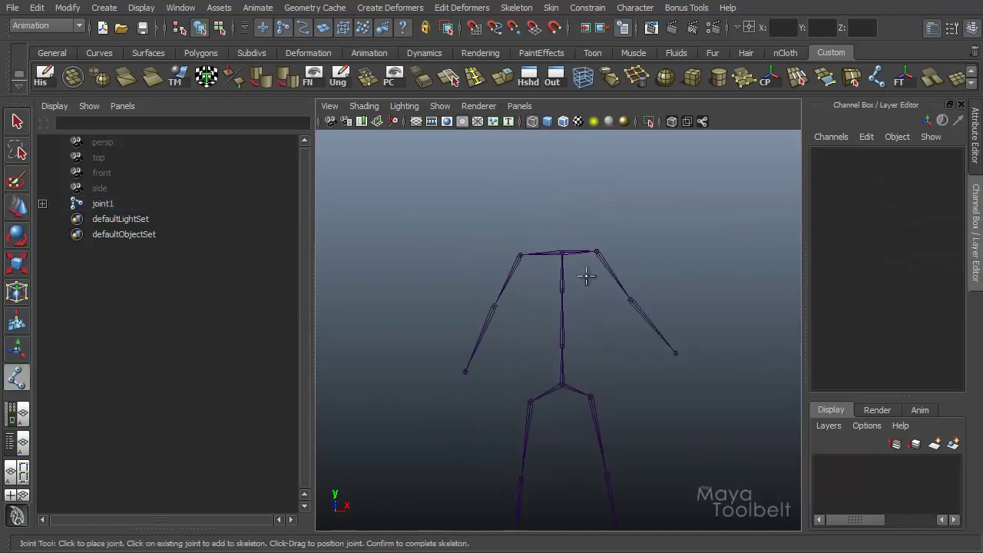
click(563, 250)
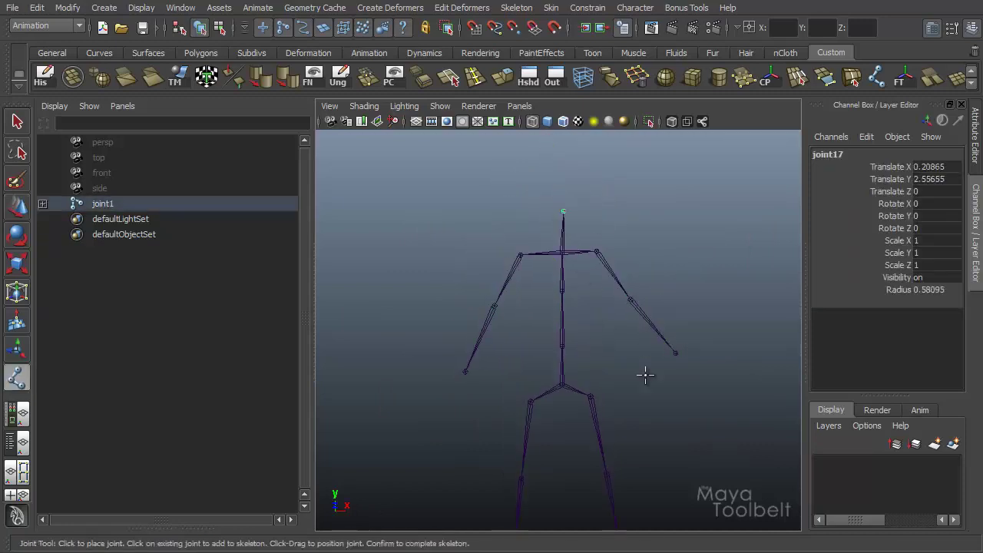
key(w)
Step: Orbit around and zoom out to view the whole stick-figure skeleton
key(space)
alt+drag(570, 338, 706, 344)
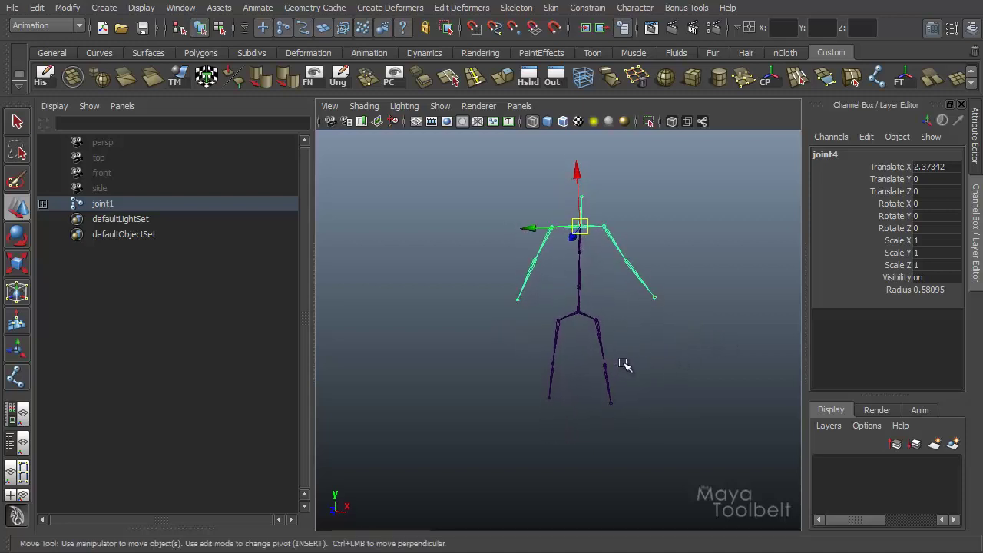
click(659, 360)
alt+drag(661, 361, 726, 358)
alt+right_drag(726, 358, 623, 336)
alt+drag(623, 336, 670, 383)
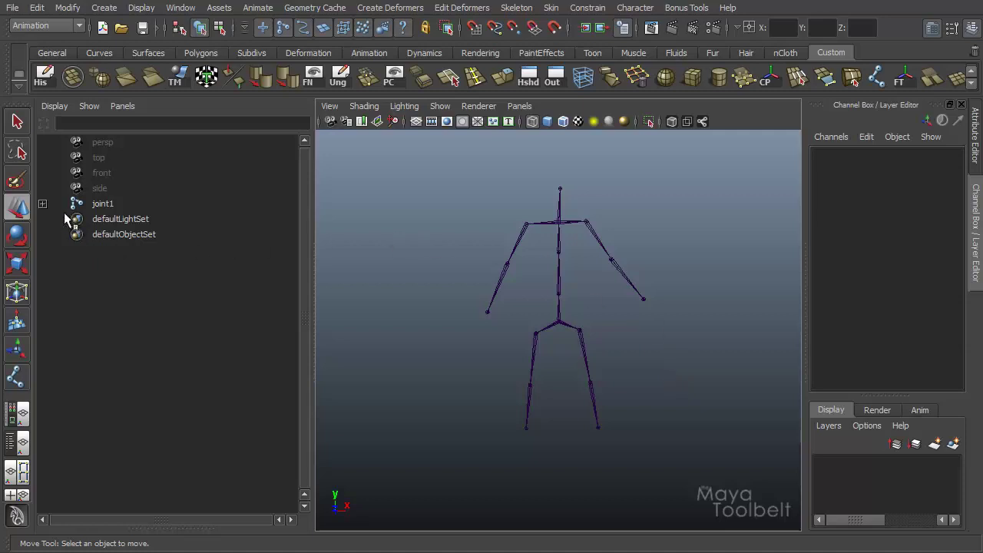
Step: Expand joint1 in the Outliner and select joint17, joint14–16, joint3 and joint1 to inspect them
shift+click(42, 204)
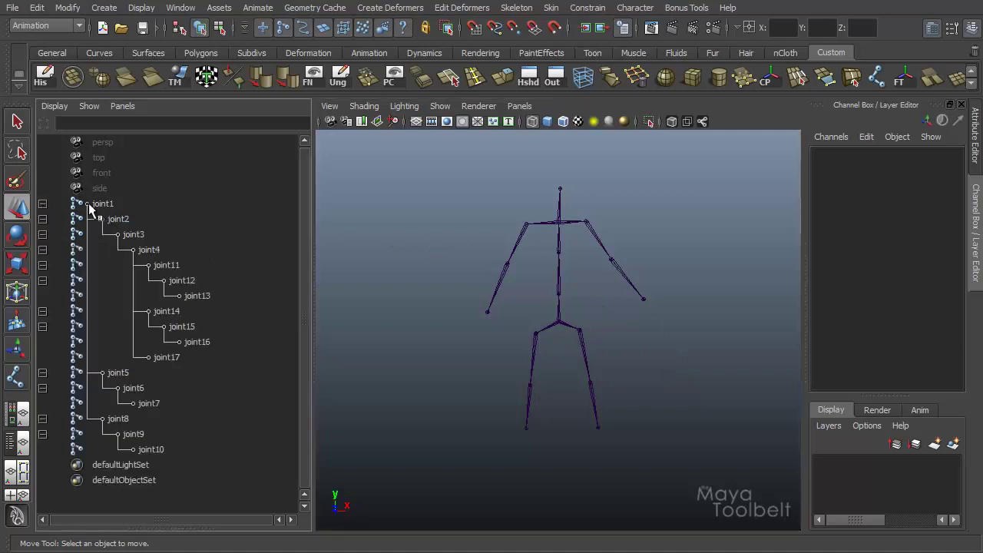
click(166, 358)
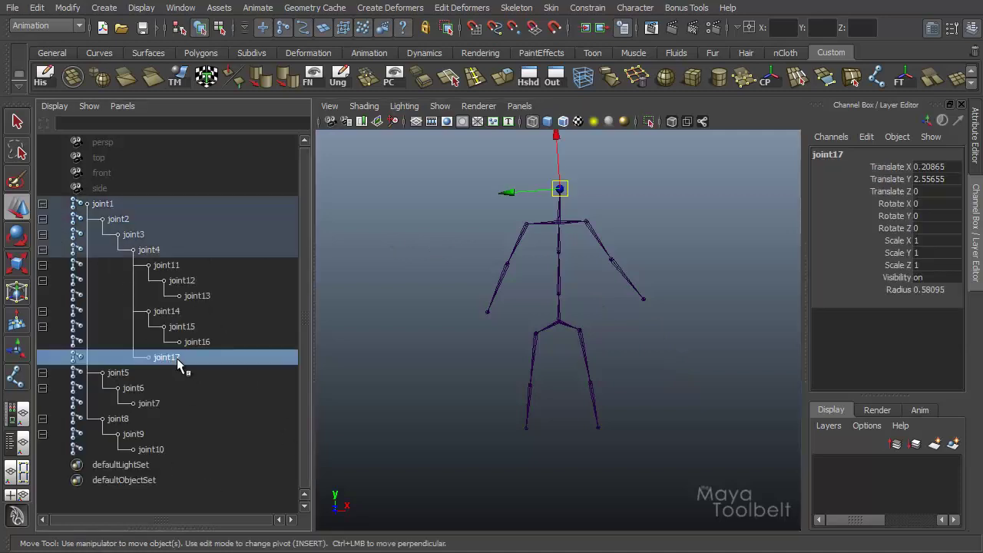
click(173, 312)
click(182, 327)
click(197, 342)
click(132, 234)
click(116, 205)
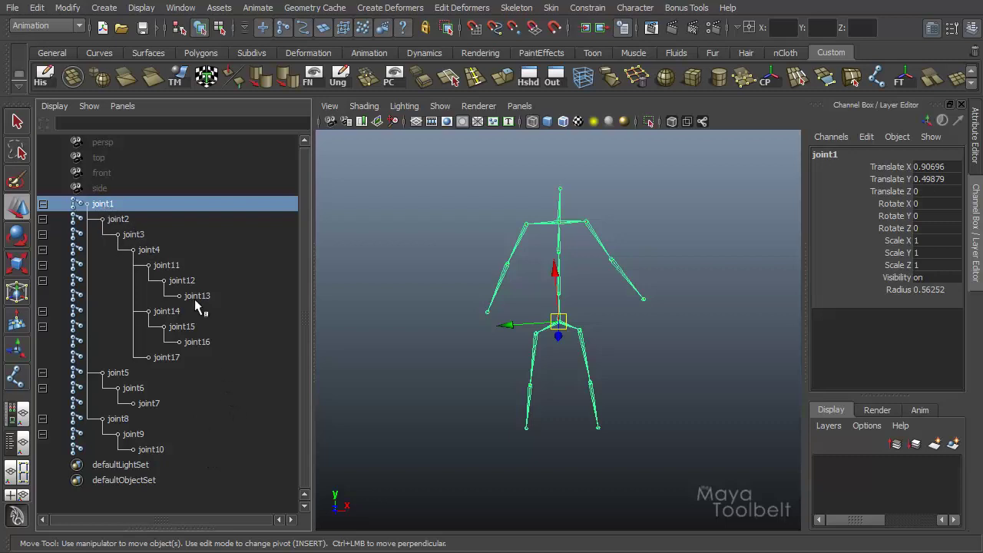
Step: Inspect the arm chains by selecting joint11, joint4, joint14 and joint17
click(163, 264)
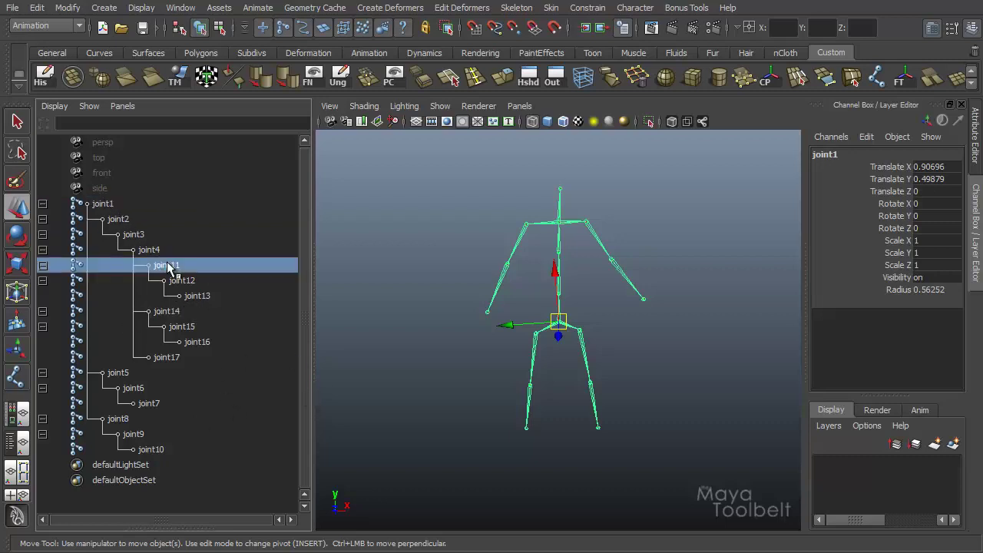
click(149, 251)
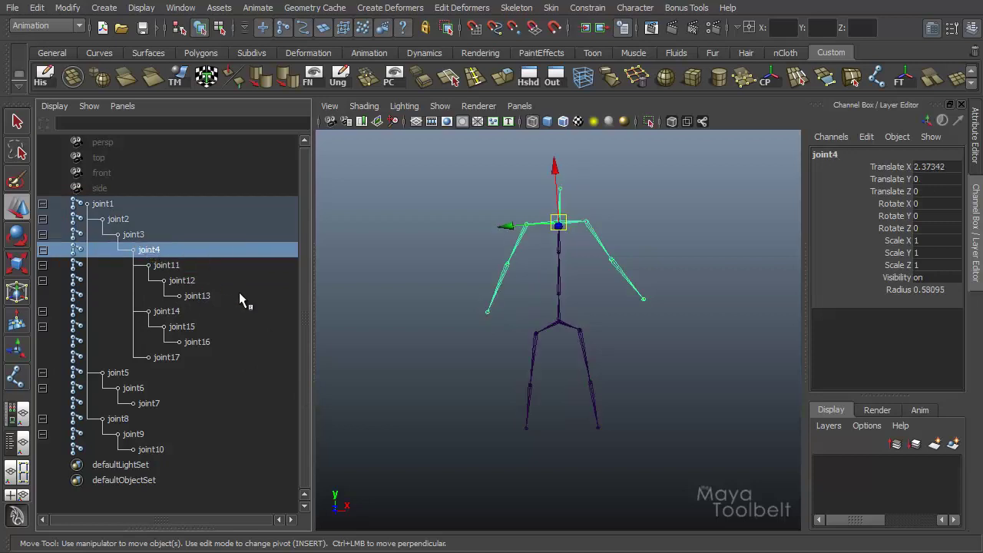
click(165, 311)
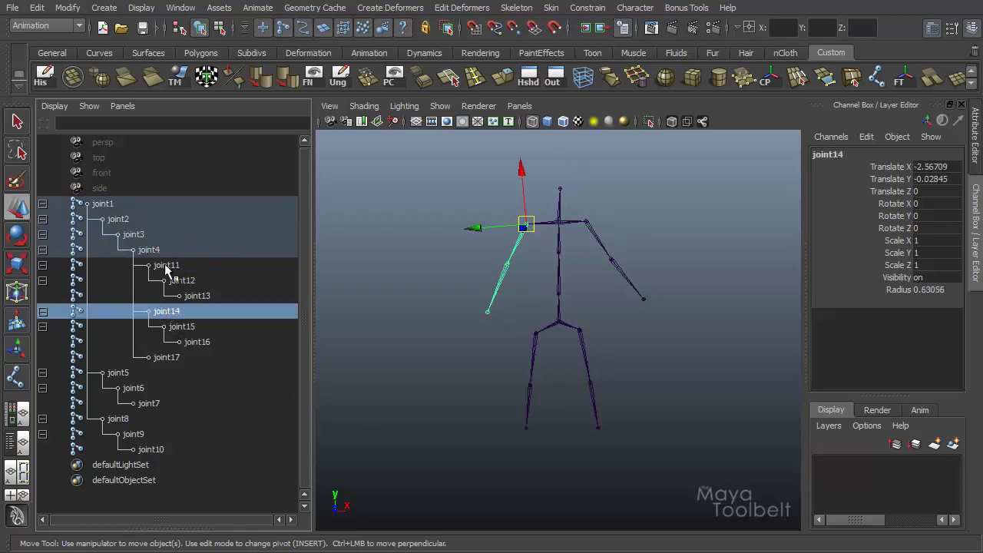
click(150, 252)
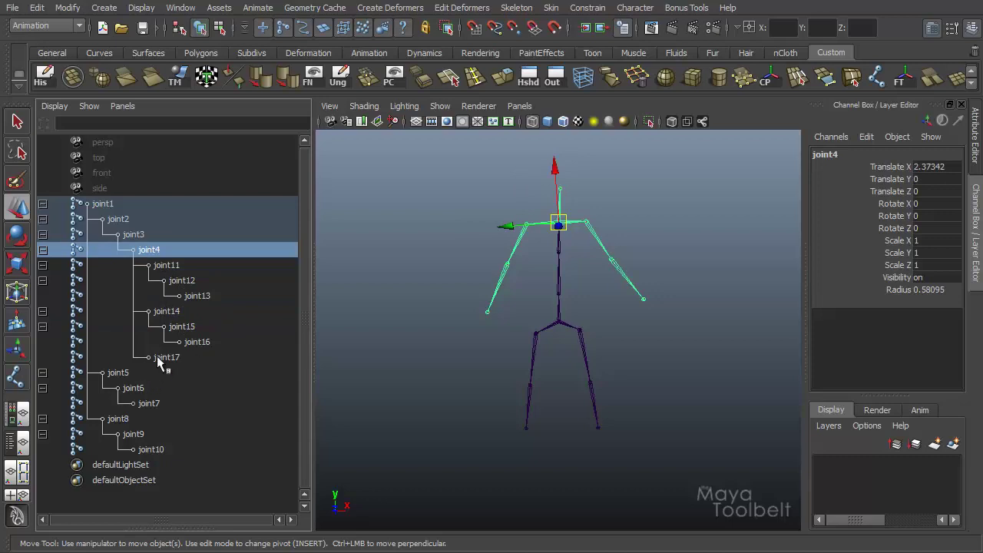
click(160, 360)
click(153, 252)
Step: Unparent joint17 to the top level in the Outliner and drag it off to the right
click(166, 357)
middle_drag(169, 361, 121, 204)
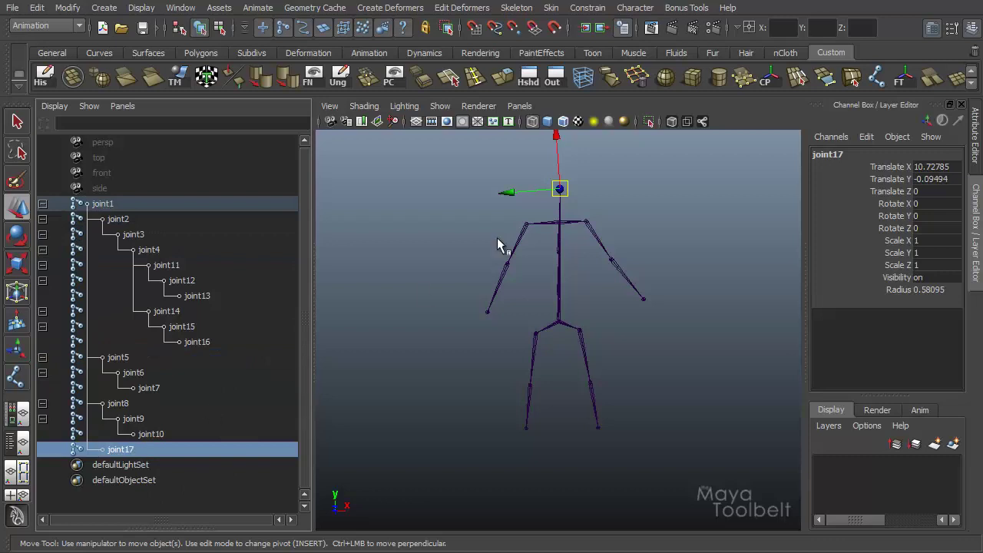
drag(559, 189, 633, 202)
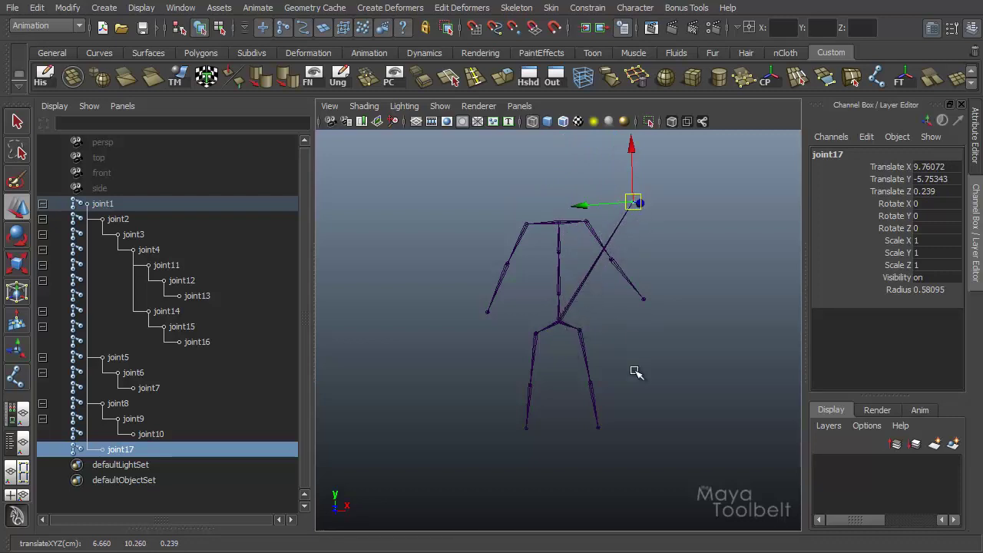
alt+drag(589, 333, 669, 388)
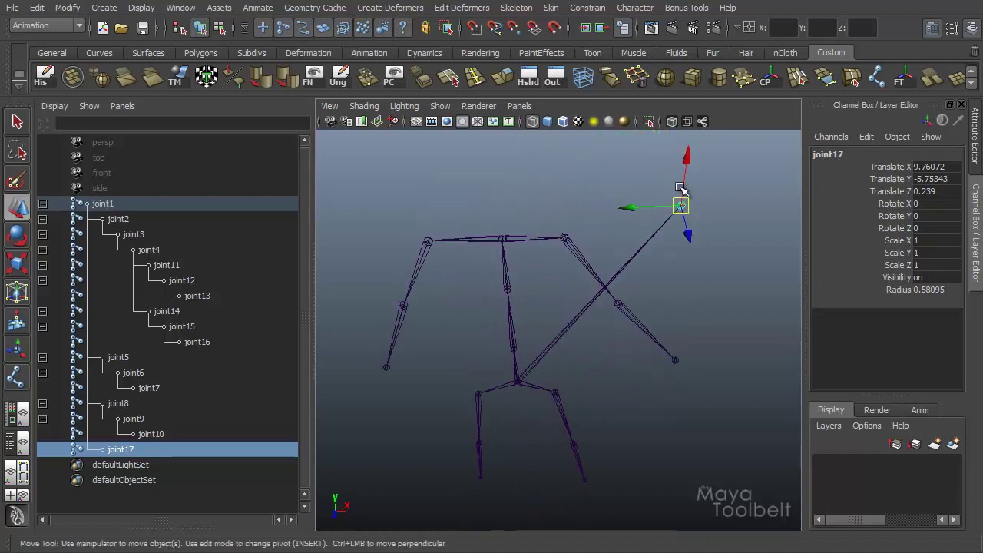
key(Up)
mouse_move(688, 232)
mouse_down()
mouse_move(676, 193)
mouse_move(660, 266)
mouse_move(680, 215)
mouse_up()
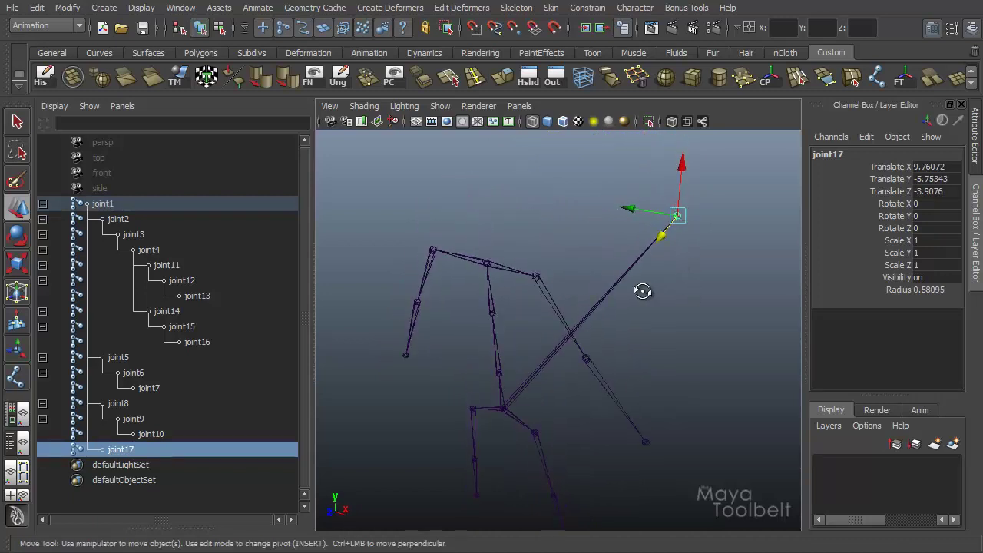
alt+drag(648, 288, 649, 298)
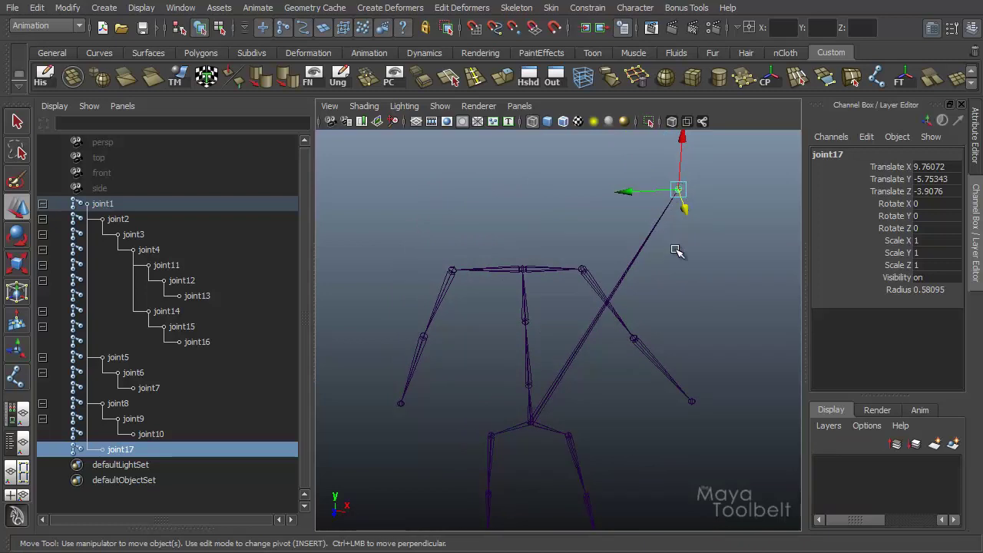
Step: Parent joint17 under joint4, then move it above the shoulders to X 0.00802, Y 2.30982
click(523, 268)
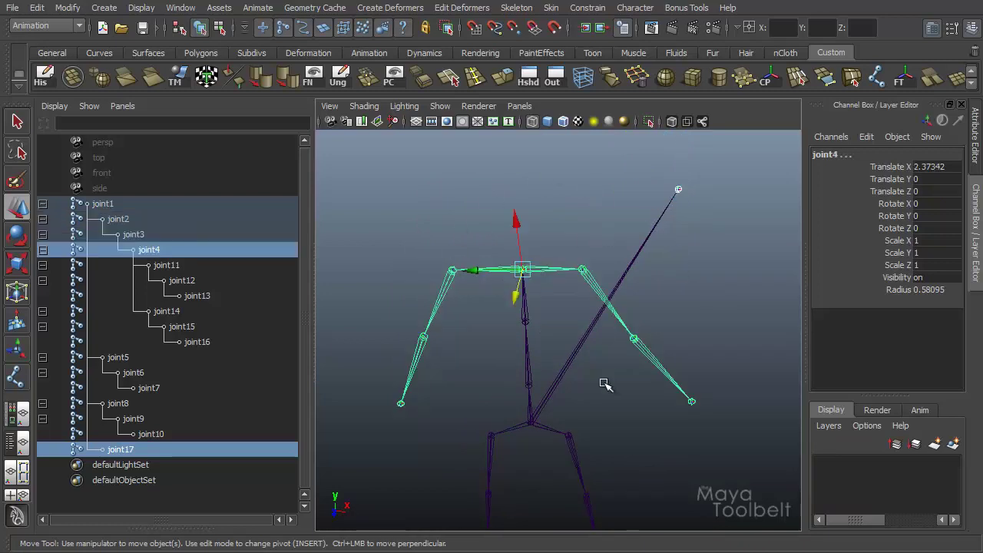
key(p)
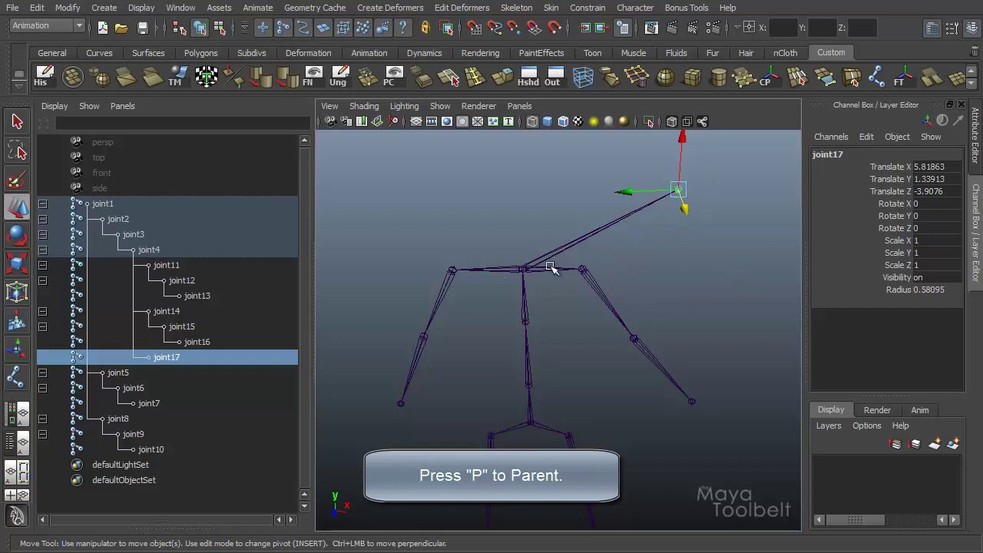
alt+drag(604, 259, 638, 292)
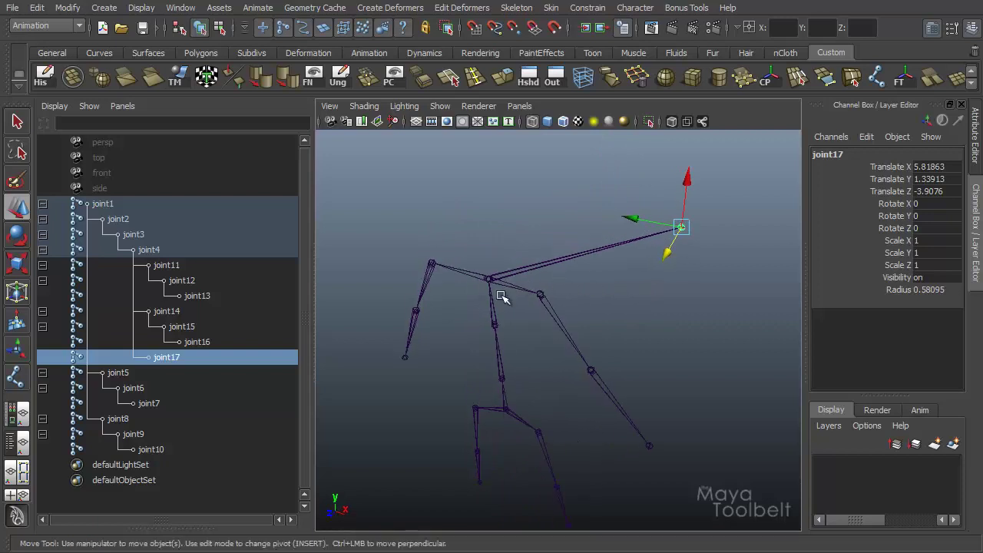
click(505, 410)
click(487, 275)
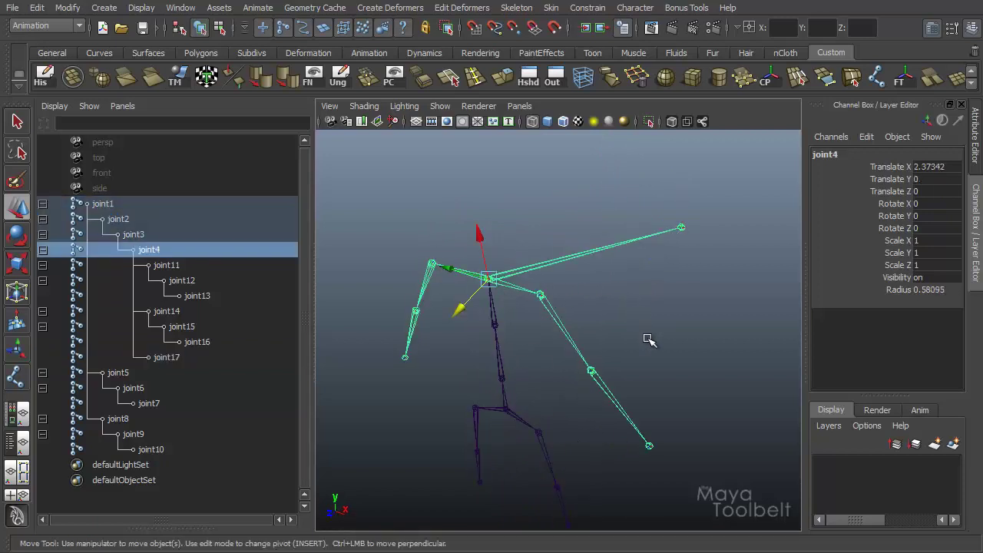
click(682, 228)
drag(681, 227, 560, 330)
Step: In the front view, draw a two-joint finger chain beside the skeleton and move it up toward the hand
alt+right_drag(460, 406, 520, 347)
alt+drag(502, 388, 575, 392)
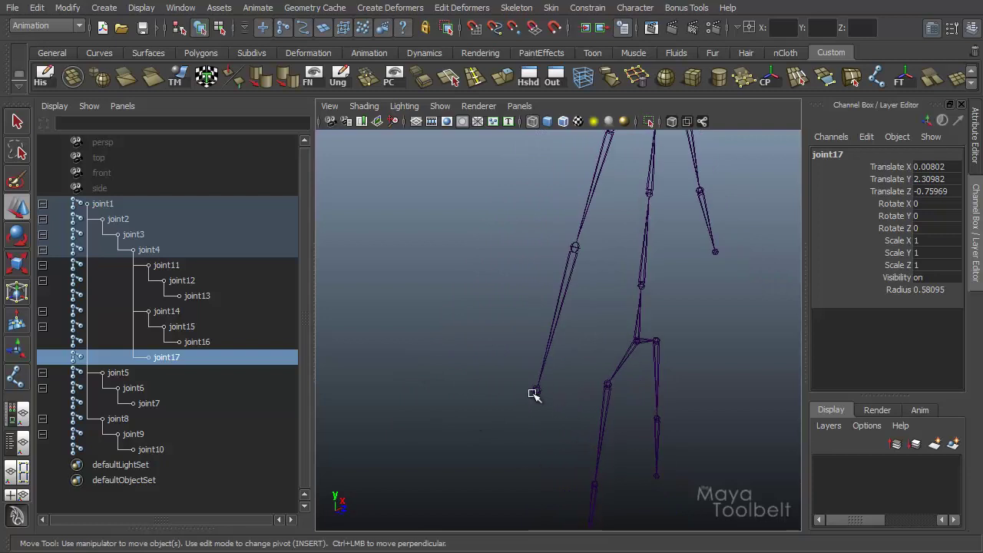
alt+drag(550, 436, 544, 430)
key(space)
drag(535, 351, 533, 336)
alt+right_drag(533, 335, 547, 303)
key(j)
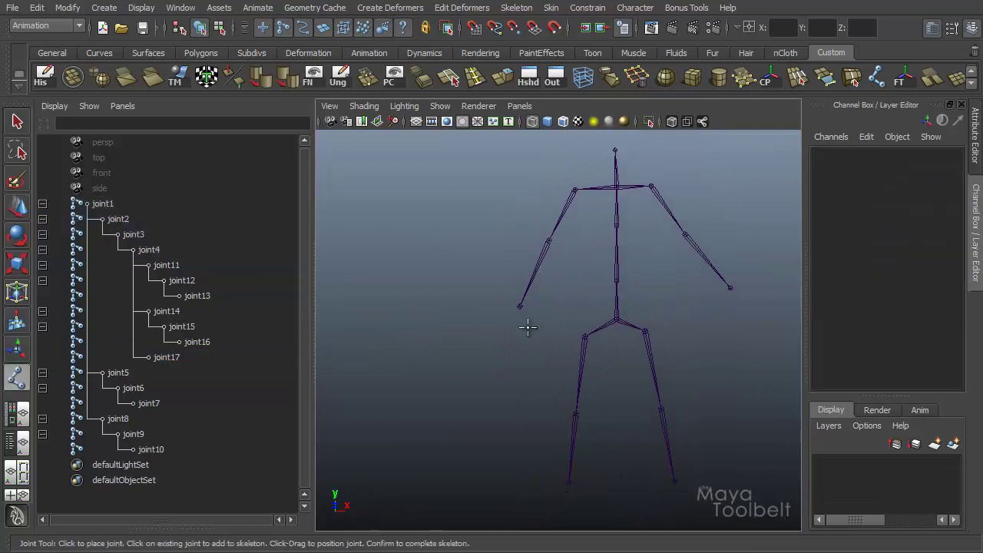
click(490, 356)
click(468, 383)
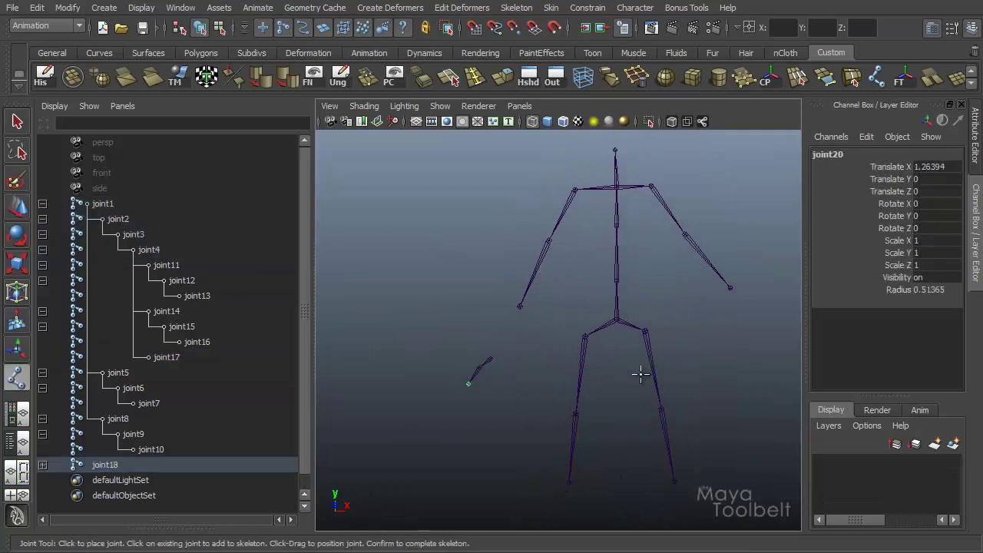
key(w)
drag(490, 359, 522, 330)
Step: Duplicate the finger chain twice, sliding the copy along depth, to make more fingers
key(space)
key(ctrl+d)
mouse_move(607, 387)
mouse_down()
mouse_move(574, 388)
mouse_move(611, 387)
mouse_up()
key(ctrl+d)
key(ctrl+d)
Step: Parent finger chains joint23, joint18, joint22 and joint21 under hand joint joint16, then inspect the hand
scroll(530, 388, up, 3)
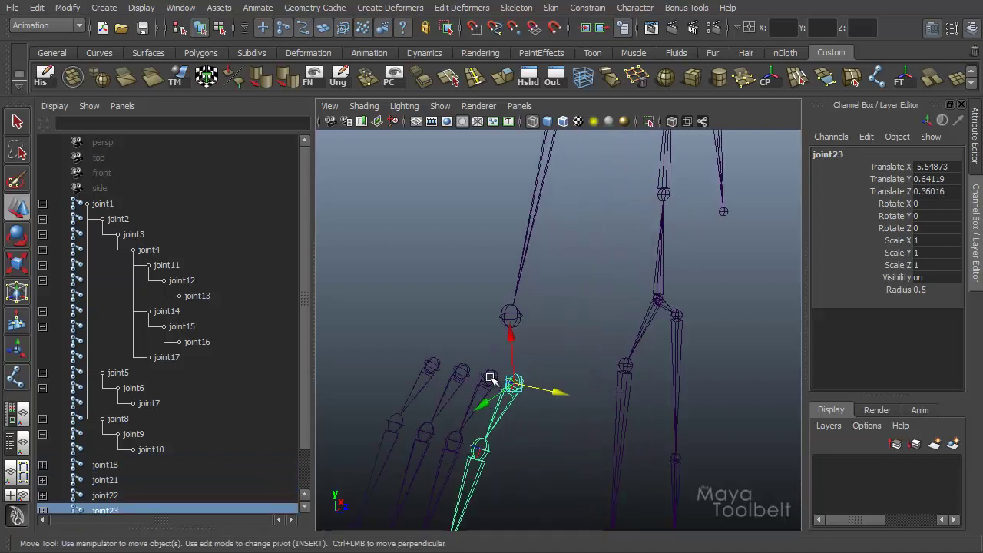
shift+click(490, 377)
shift+click(461, 374)
shift+click(433, 363)
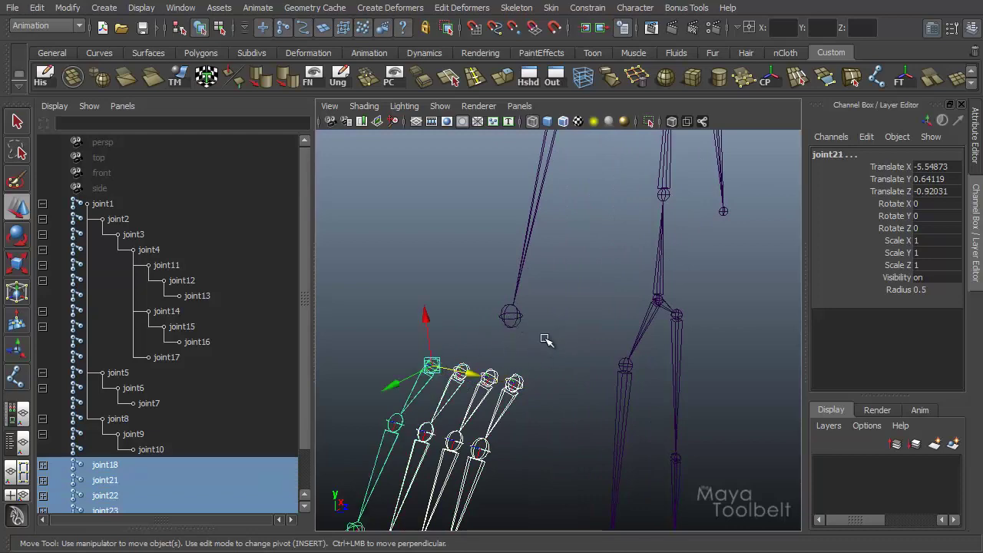
shift+click(511, 316)
key(p)
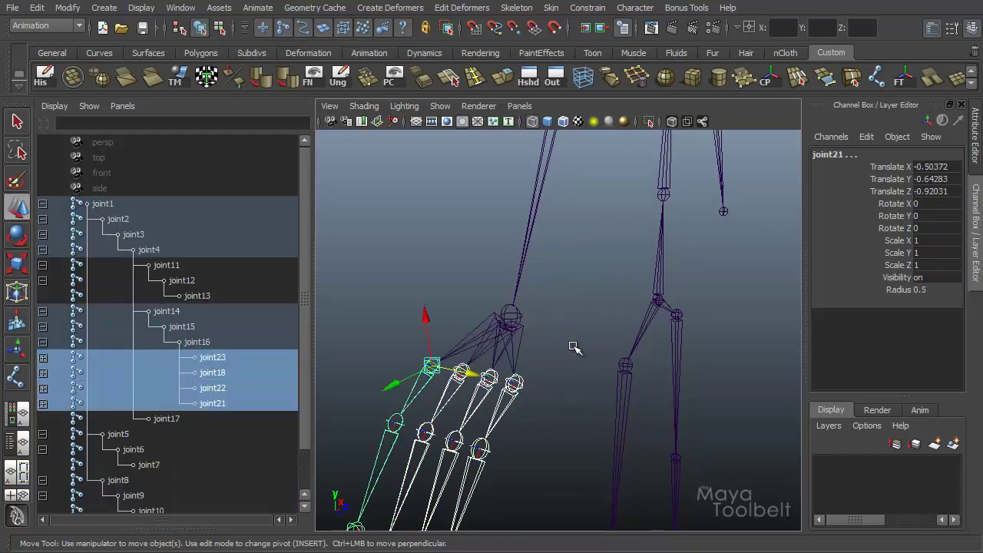
click(510, 372)
alt+drag(449, 404, 717, 265)
alt+drag(601, 287, 583, 313)
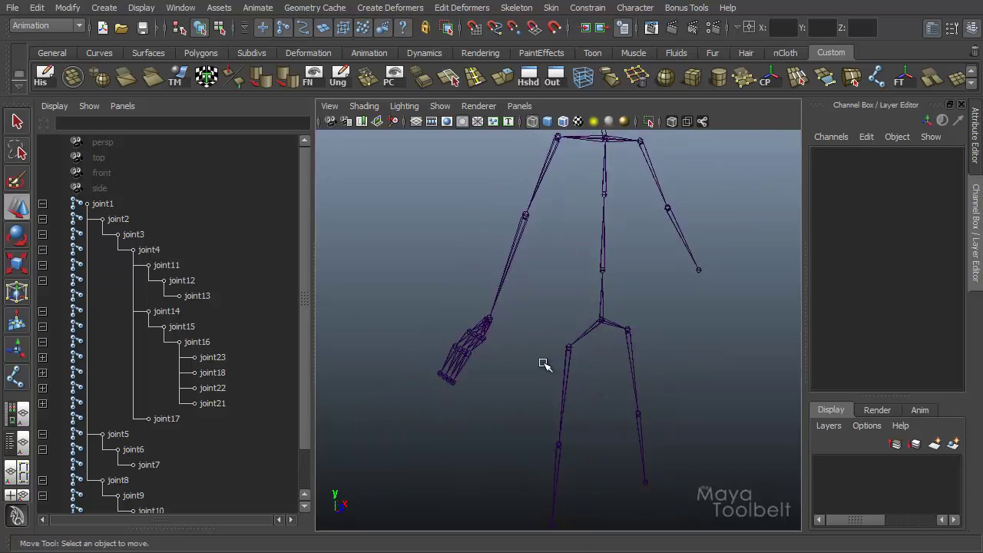
Step: Rotate joint14, joint15 and joint16 to bend the upper arm, forearm and hand
alt+drag(540, 366, 492, 362)
alt+drag(591, 298, 610, 268)
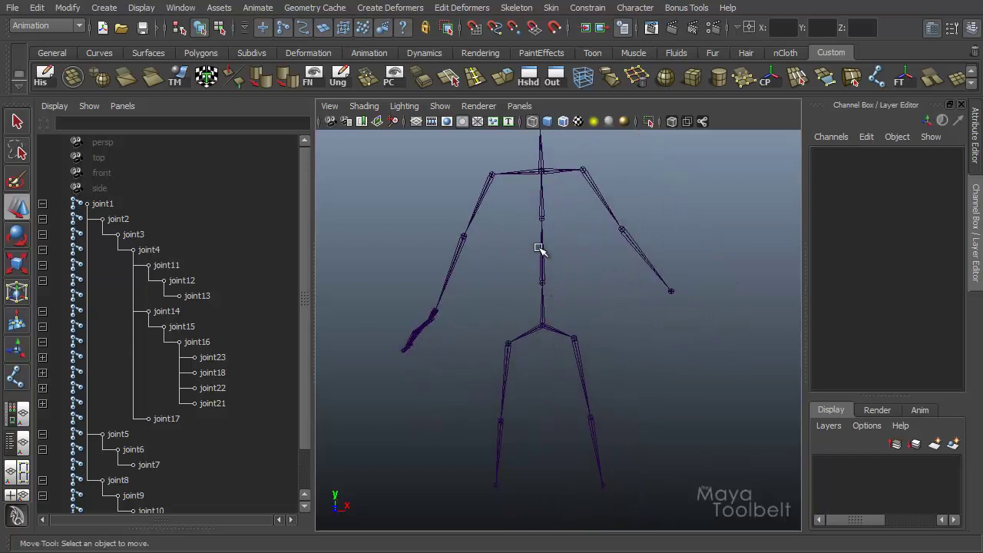
click(542, 326)
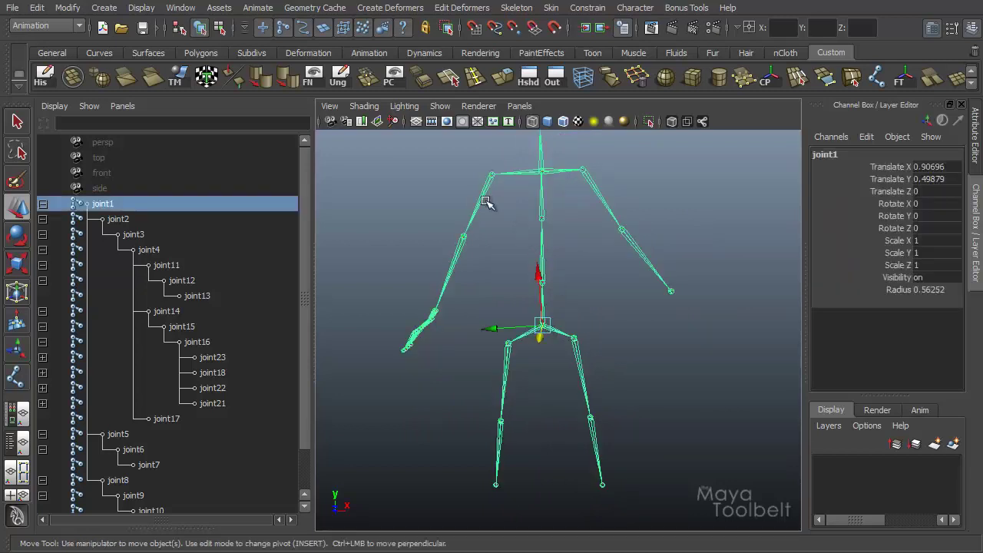
click(484, 202)
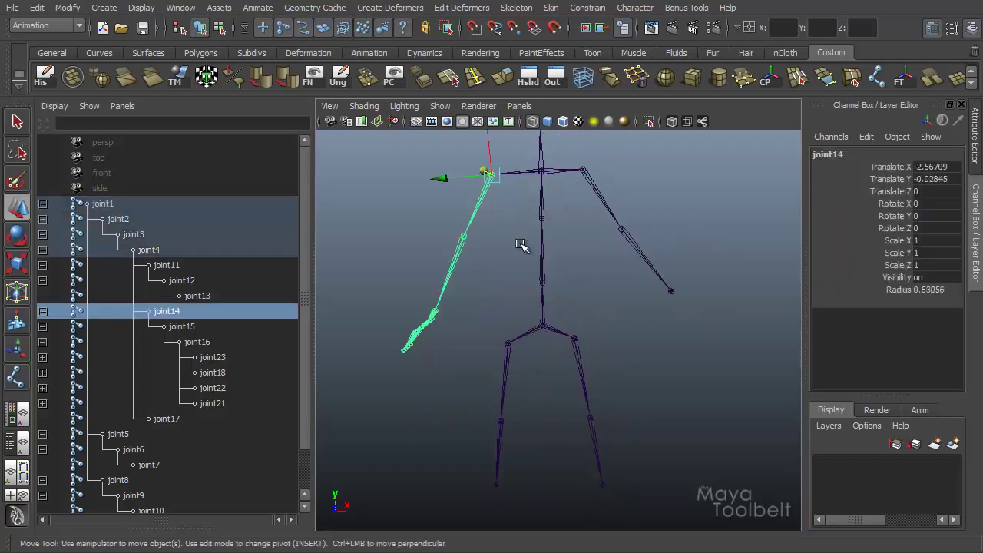
key(e)
mouse_move(509, 241)
mouse_down()
mouse_move(492, 243)
mouse_move(503, 254)
mouse_up()
key(Down)
drag(428, 258, 443, 214)
key(Down)
mouse_move(446, 359)
mouse_down()
mouse_move(461, 361)
mouse_move(449, 364)
mouse_up()
Step: Push spine joints joint3 and joint2 back along the Z axis
alt+drag(511, 310, 620, 312)
scroll(592, 292, down, 3)
key(q)
click(566, 270)
alt+drag(566, 269, 581, 318)
click(555, 233)
key(w)
alt+drag(511, 302, 588, 302)
key(Insert)
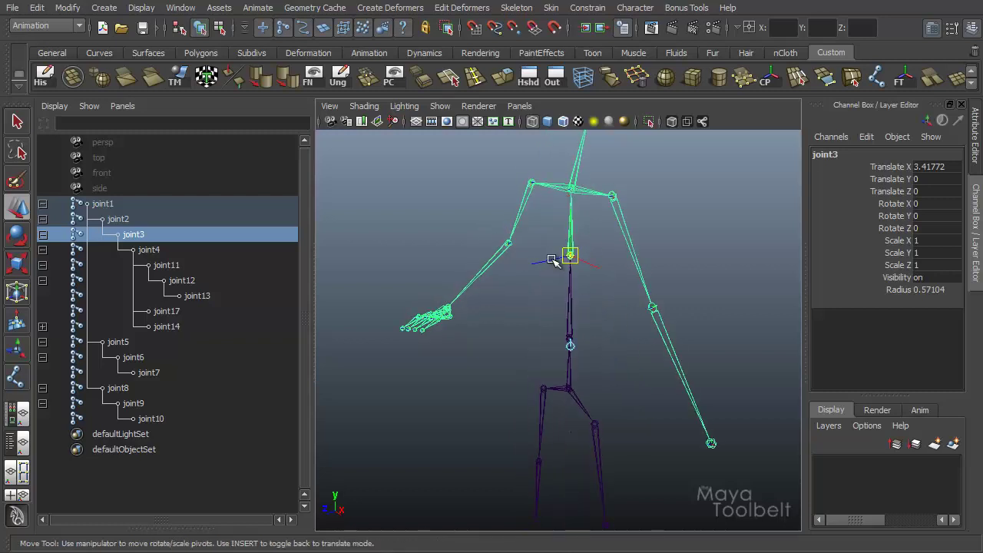
drag(553, 261, 563, 261)
key(Insert)
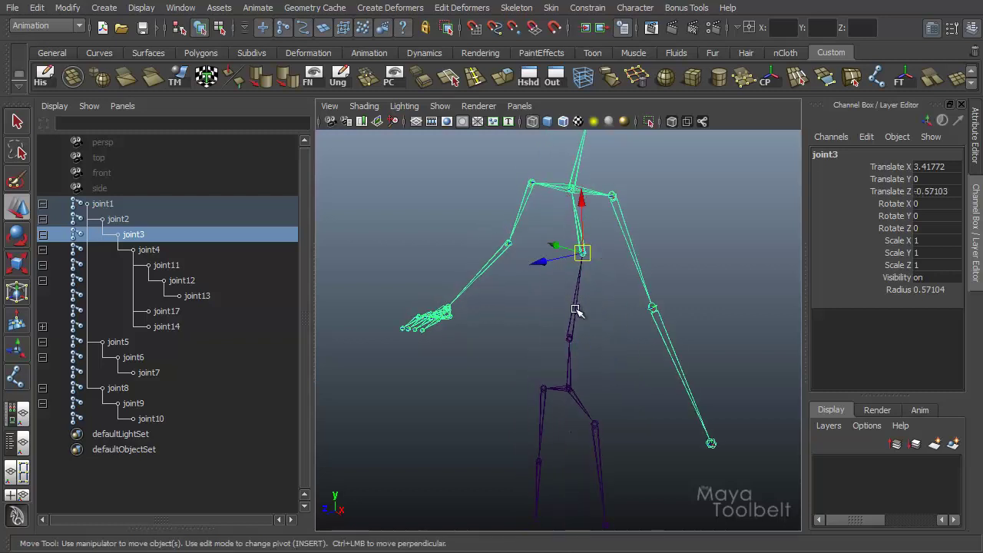
key(Up)
drag(536, 350, 550, 344)
Step: Shift leg joints joint9 and joint6 sideways along X and recentre the posed skeleton
alt+drag(640, 329, 485, 332)
click(524, 343)
click(588, 344)
drag(558, 334, 542, 336)
click(630, 299)
alt+drag(630, 300, 498, 266)
alt+right_drag(499, 265, 547, 293)
alt+middle_drag(546, 293, 500, 325)
alt+right_drag(500, 325, 585, 325)
alt+middle_drag(586, 325, 553, 305)
alt+right_drag(553, 305, 575, 323)
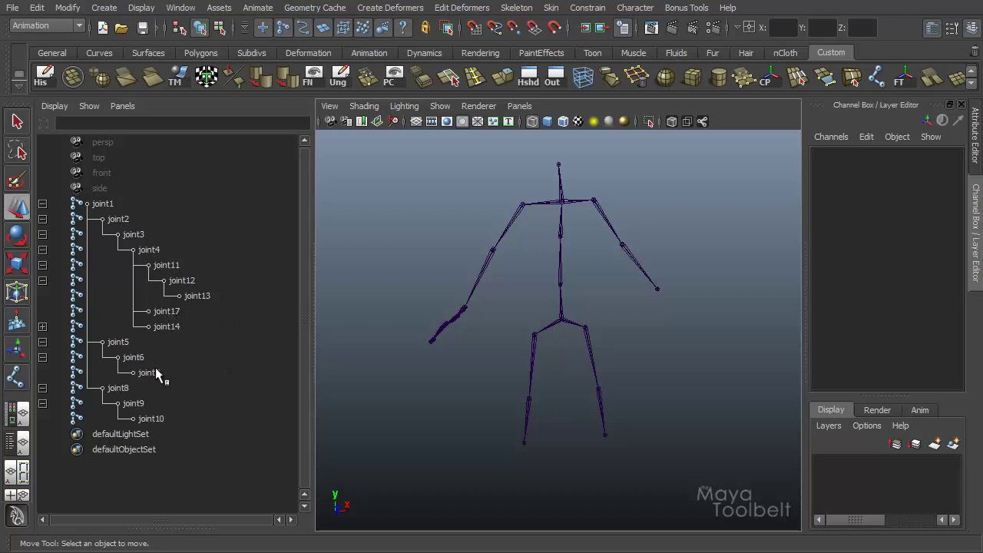
Step: Rename head joint joint17 to Head in the Channel Box
click(166, 311)
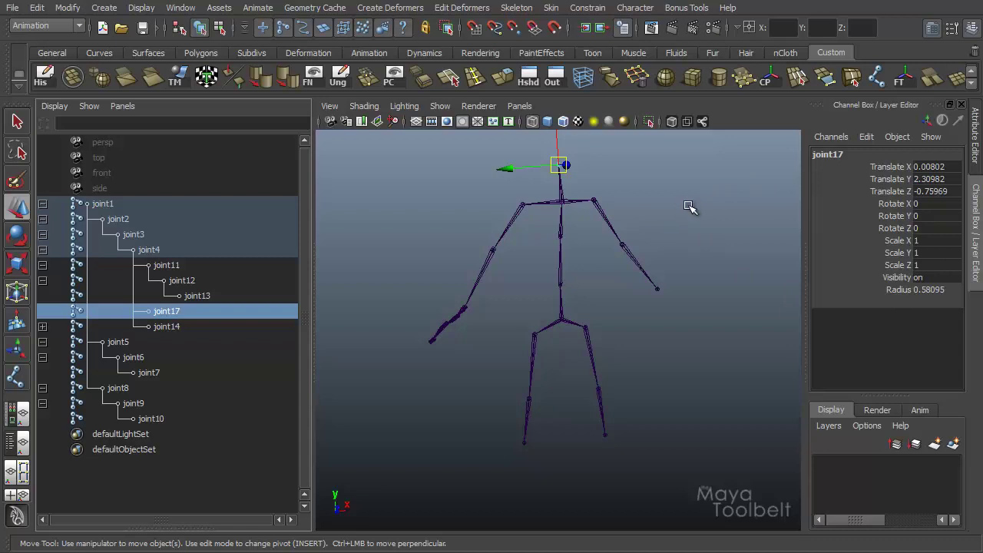
click(836, 152)
text(Head)
key(Return)
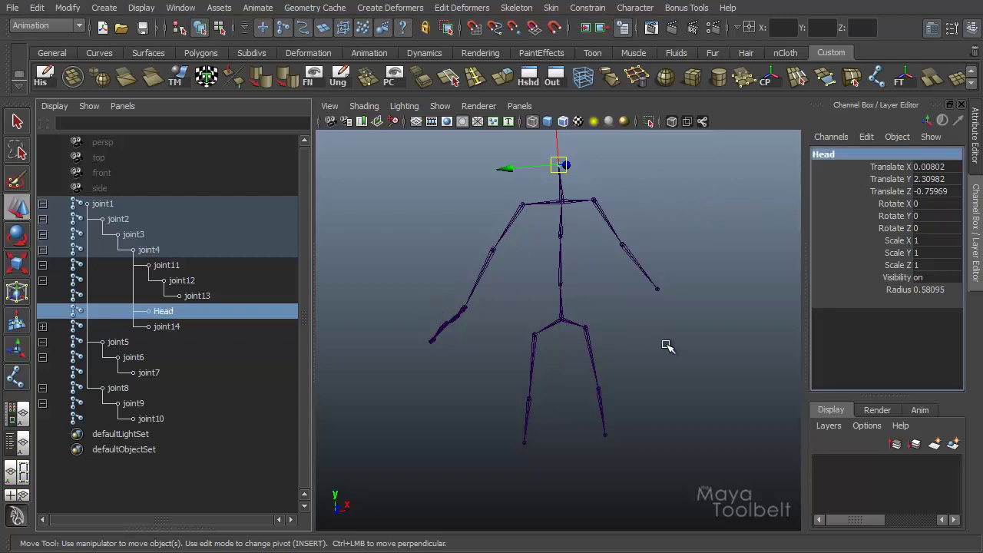
Step: With the Attribute Editor showing, rename shoulder joint joint11 to RShoulder
key(ctrl+a)
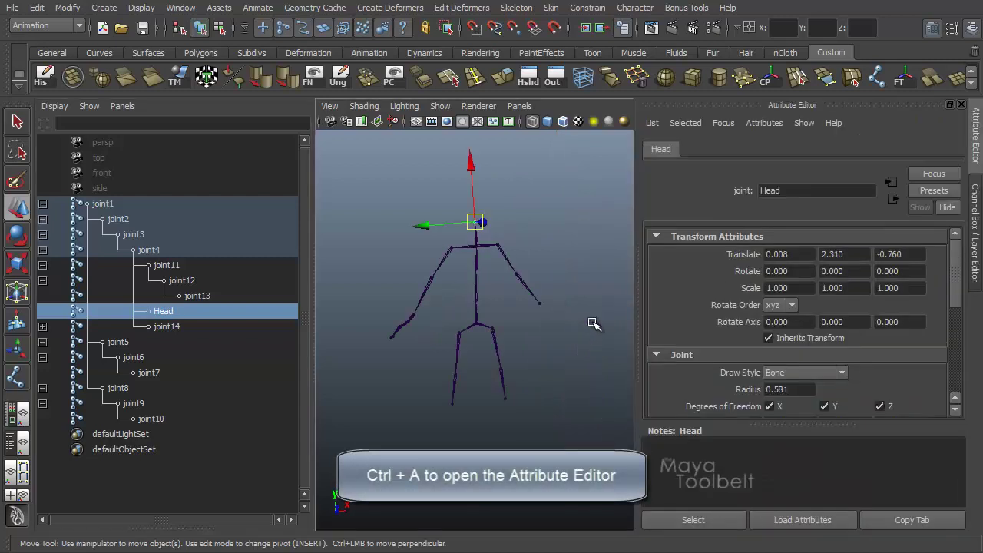
click(503, 254)
double_click(789, 190)
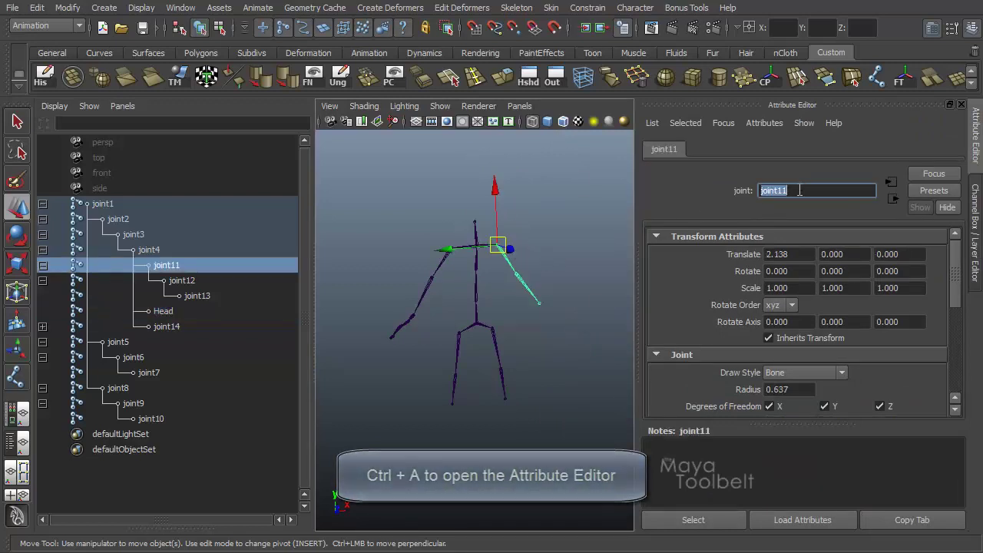
text(RSh)
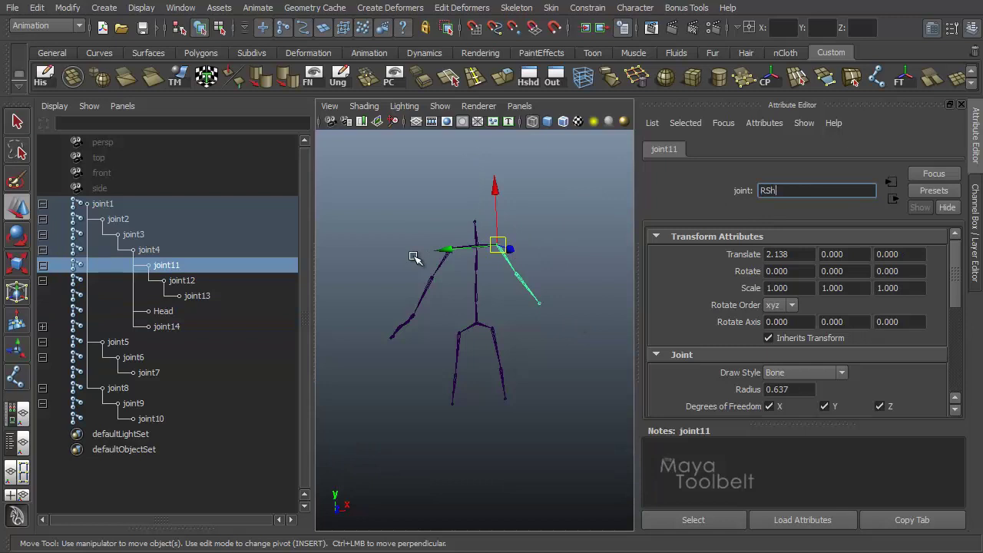
text(oulder)
key(Return)
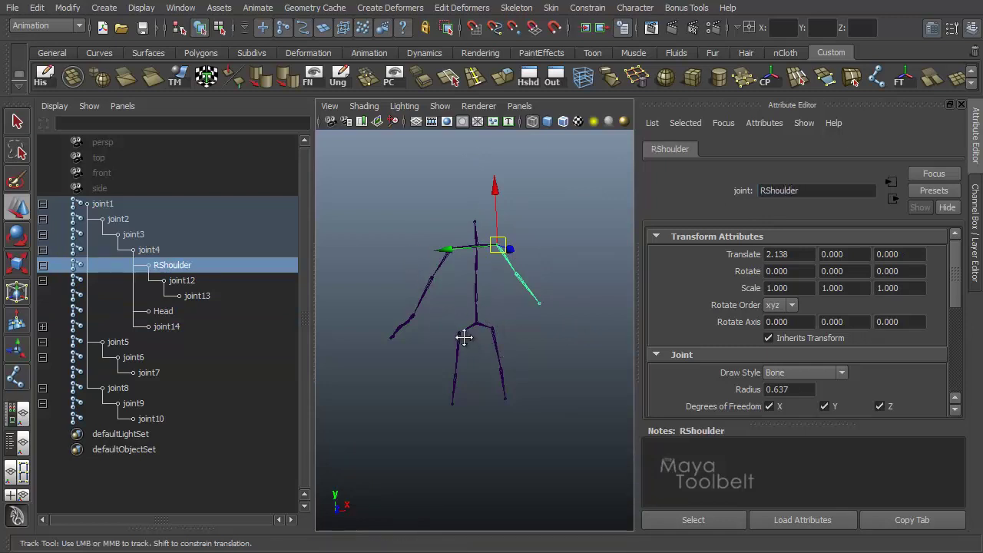
Step: Zoom in on the skeleton and select arm joint joint14
alt+drag(461, 334, 583, 334)
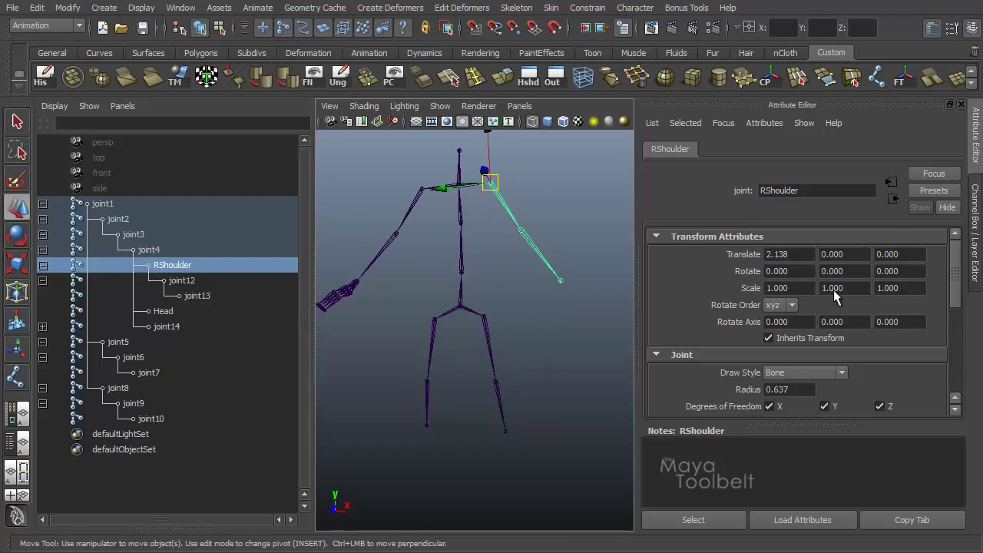
scroll(839, 270, down, 2)
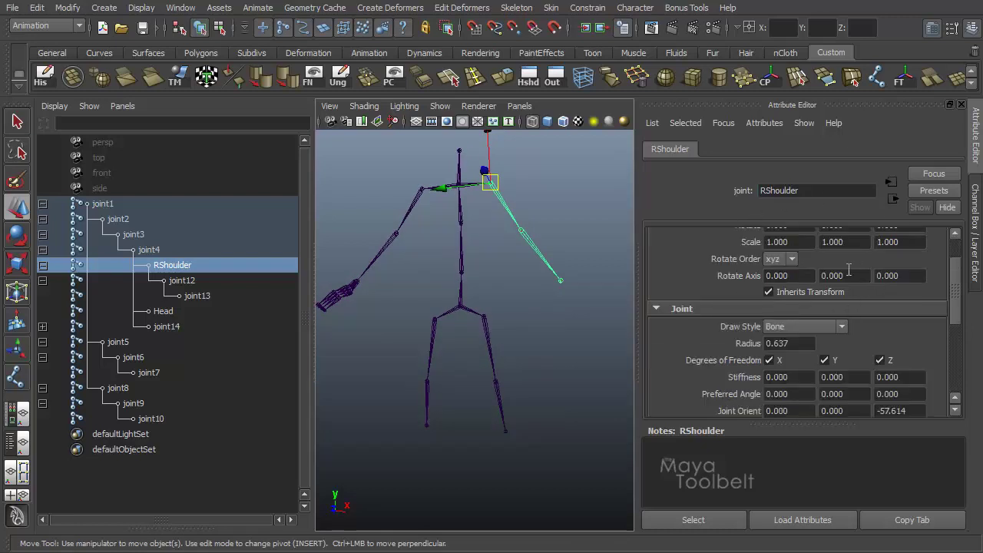
scroll(883, 276, down, 4)
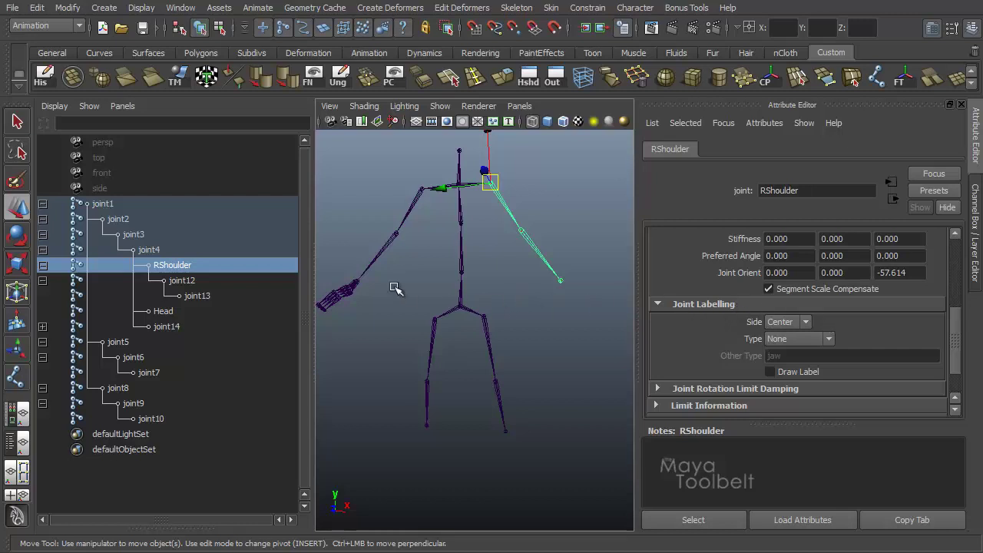
alt+right_drag(395, 285, 487, 368)
click(459, 260)
alt+middle_drag(487, 368, 502, 368)
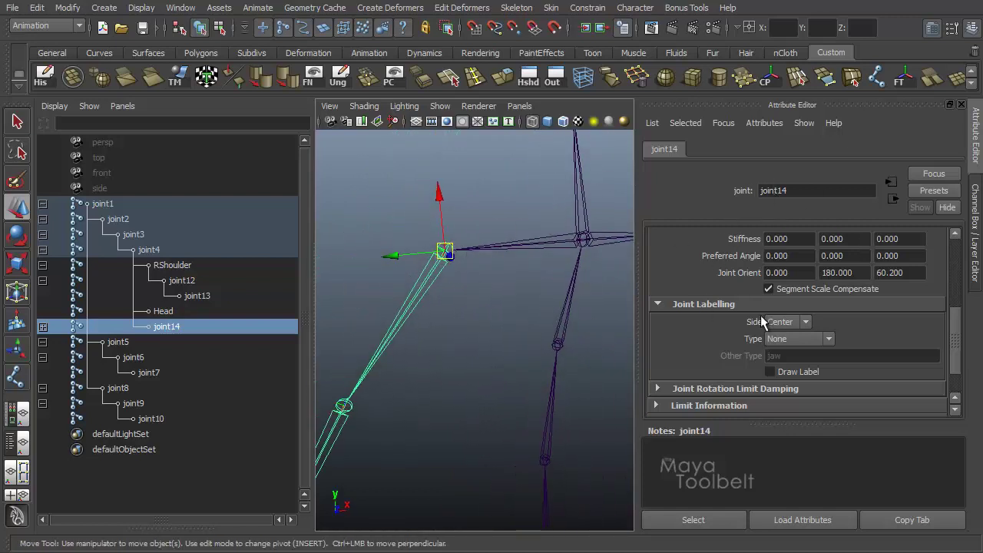
Step: Set joint14's label Type to Shoulder and Side to Right, and turn on Draw Label
click(831, 340)
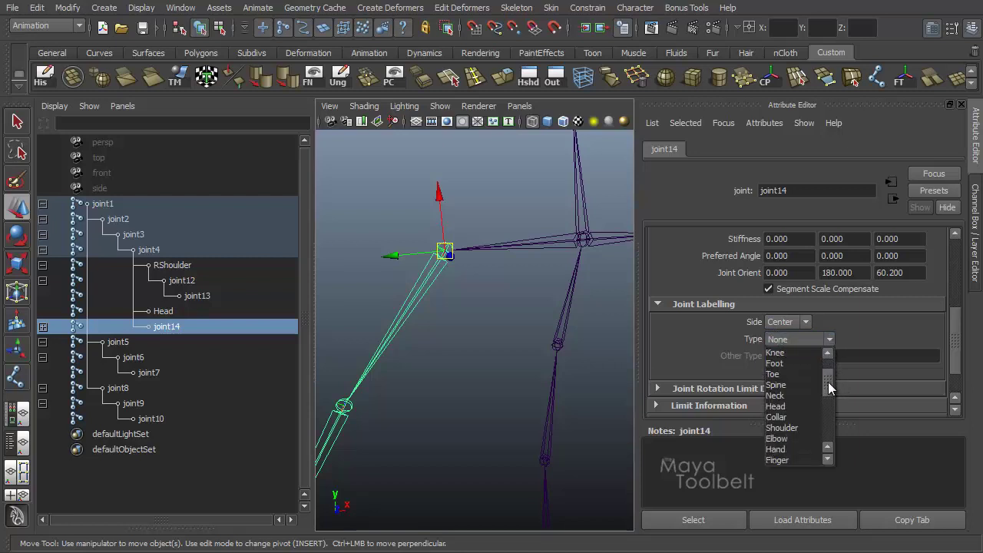
scroll(828, 380, down, 2)
click(791, 416)
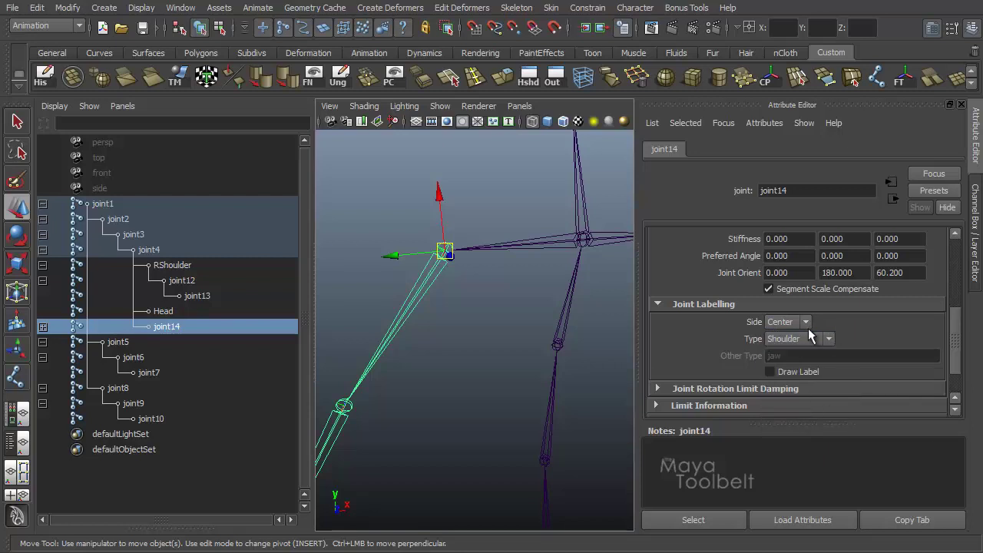
click(807, 322)
click(777, 357)
click(769, 371)
key(q)
click(553, 362)
mouse_move(553, 362)
alt+mouse_down()
mouse_move(560, 351)
mouse_move(547, 338)
mouse_move(476, 324)
mouse_move(563, 320)
mouse_move(549, 292)
mouse_move(529, 285)
alt+mouse_up()
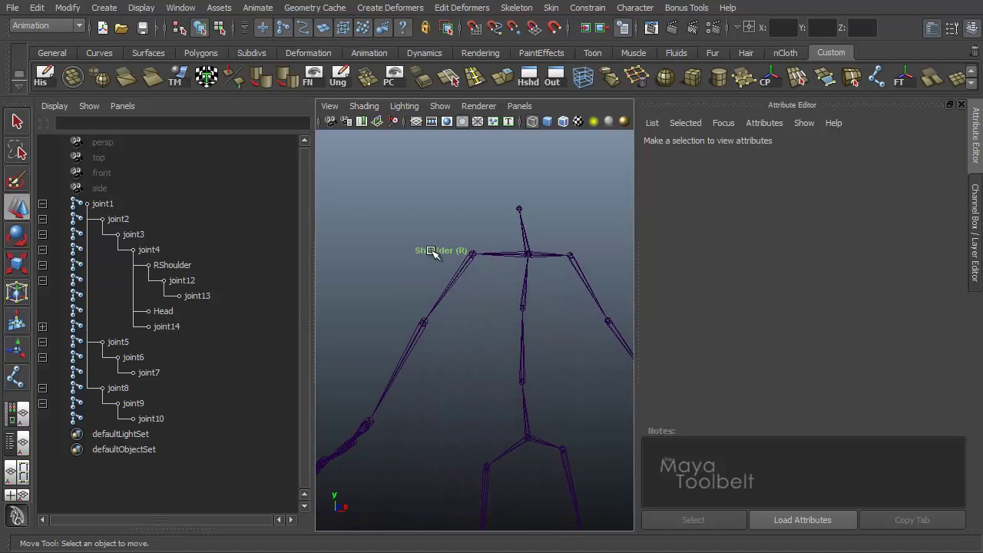
Step: Rename the RShoulder joint to LShoulder
click(571, 256)
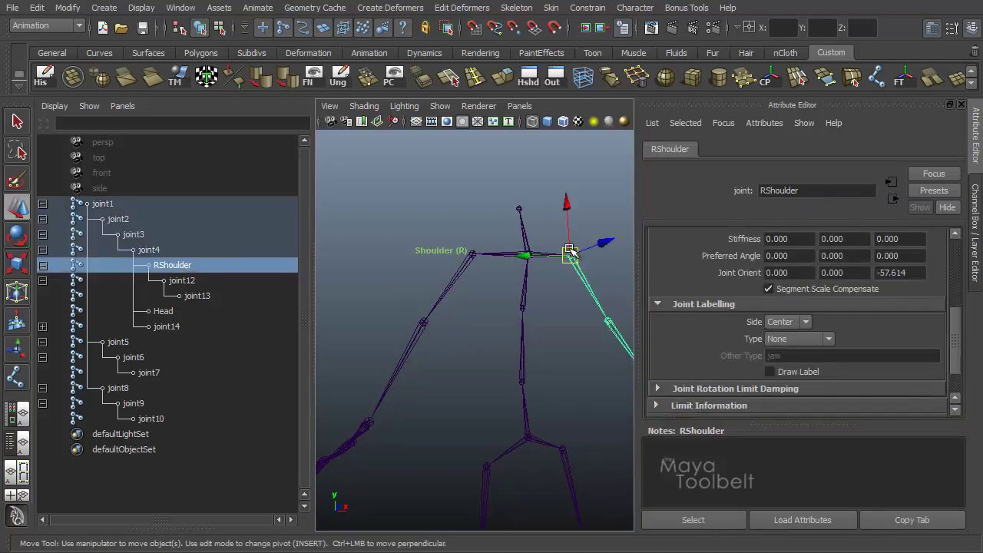
click(763, 191)
key(Delete)
text(L)
key(Return)
Step: Return to a front view, then select the whole skeleton and delete it
click(531, 320)
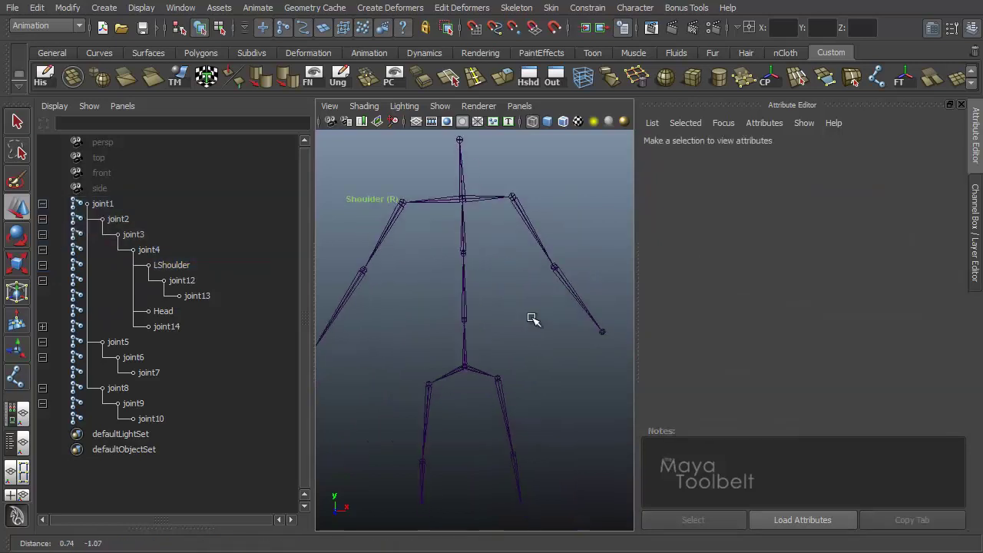
alt+drag(530, 320, 511, 327)
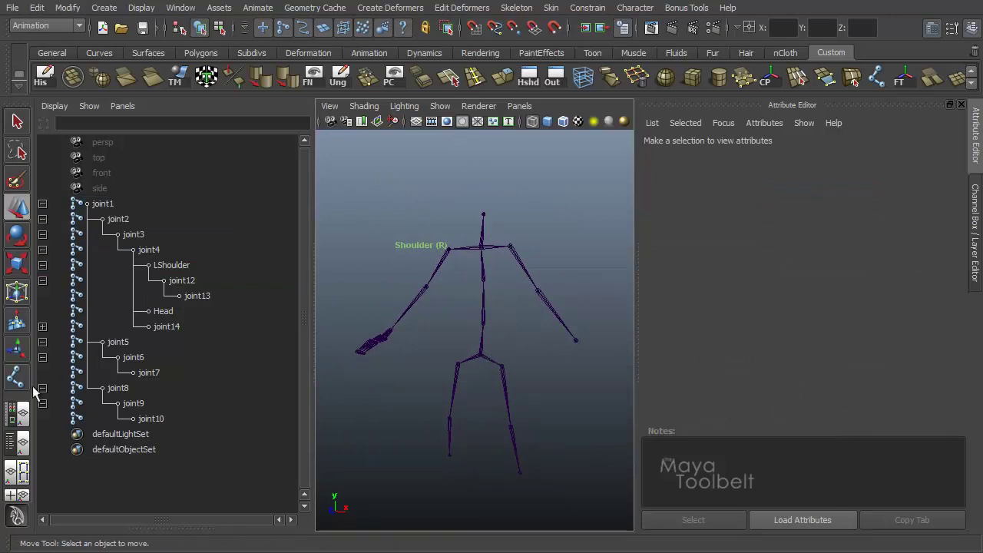
double_click(19, 380)
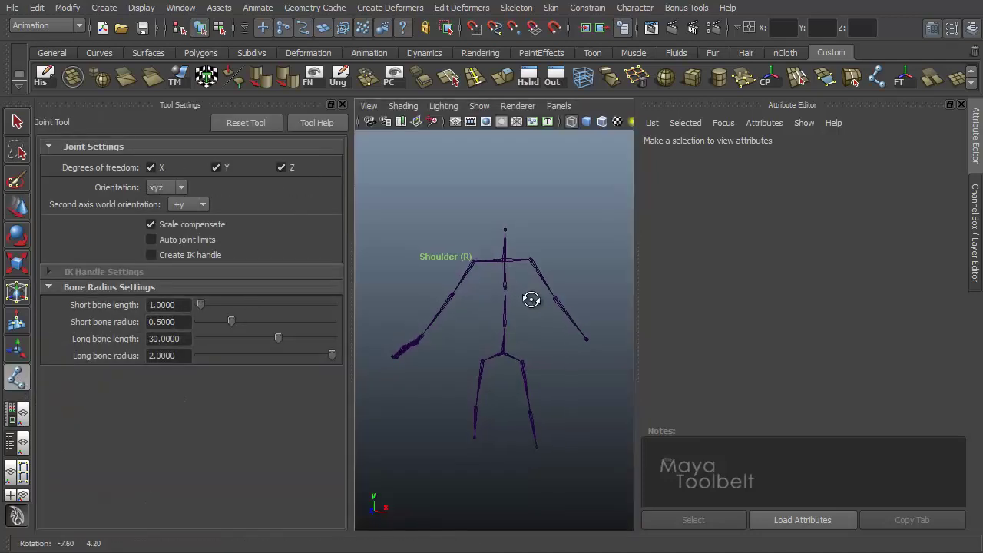
key(w)
click(505, 347)
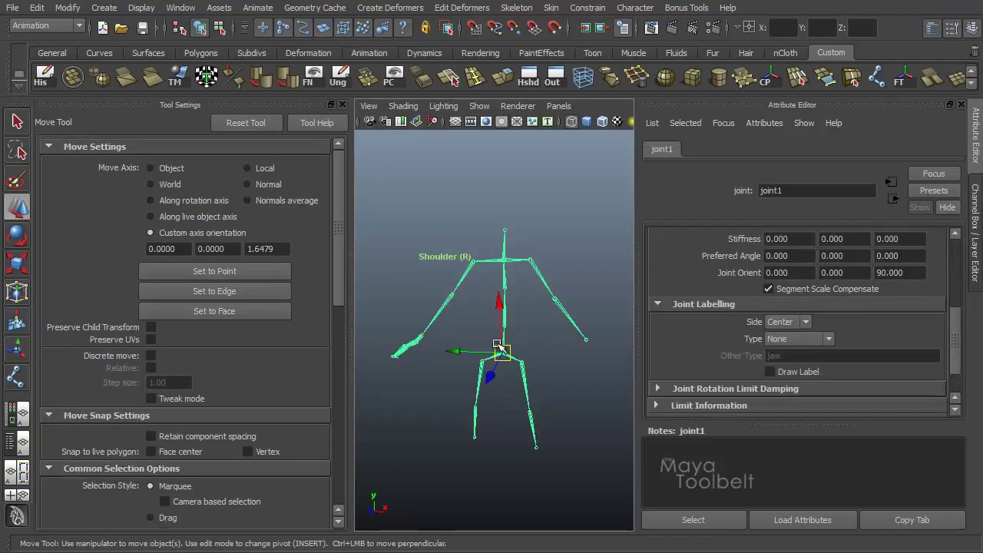
key(Delete)
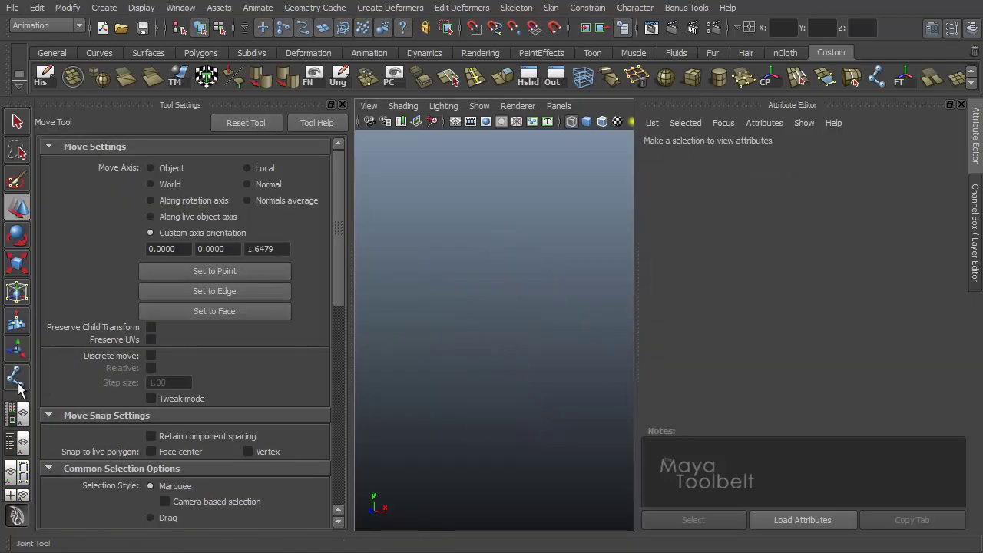